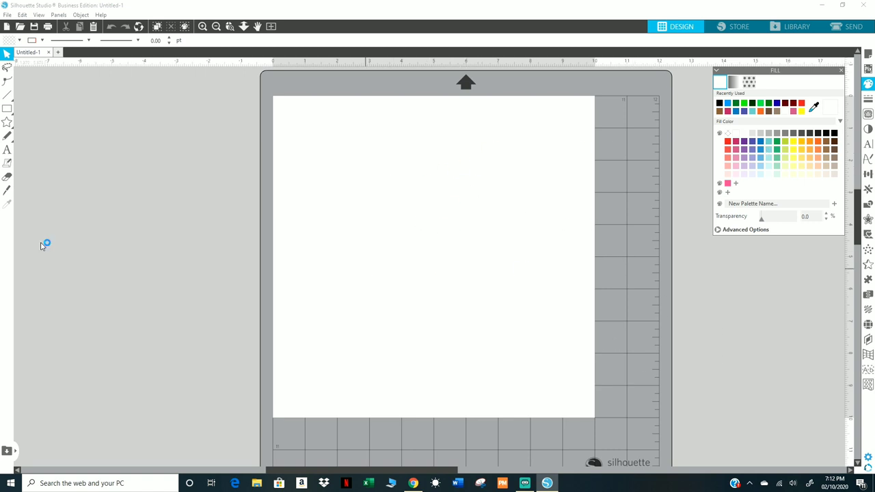
Merge the GalloIcon.png rooster image onto the mat at 8.432 × 7.284 in
left_click(7, 14)
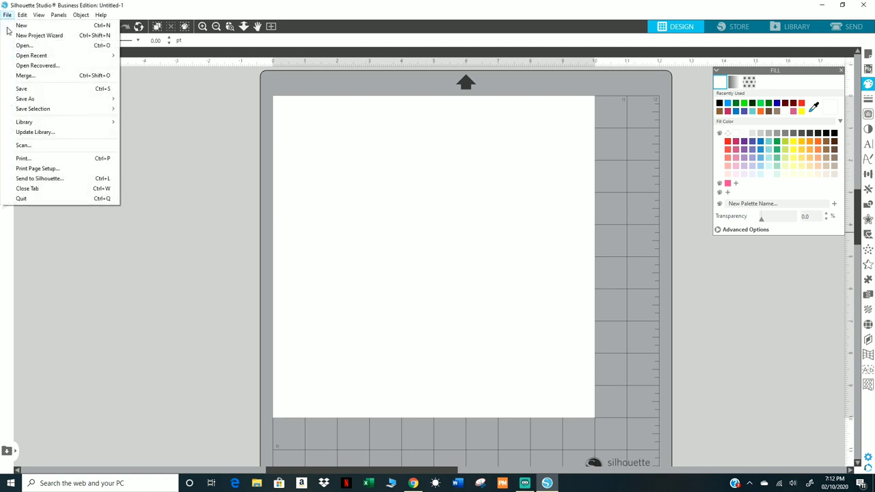
left_click(26, 78)
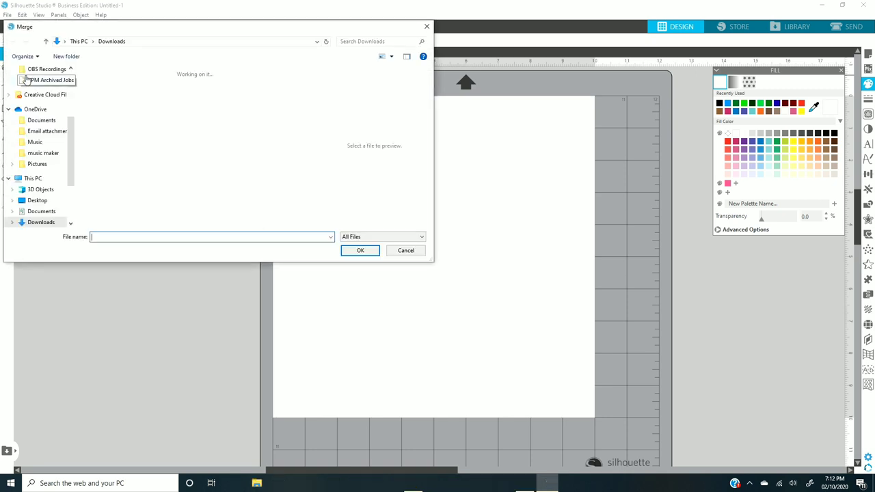
left_click(105, 108)
key("Return")
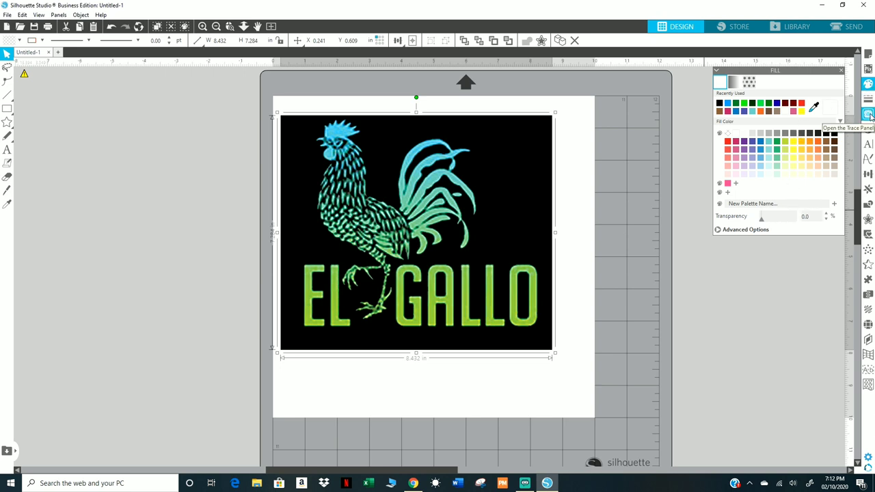
Trace the whole El Gallo image, then drag the original picture off the mat to the left
left_click(868, 114)
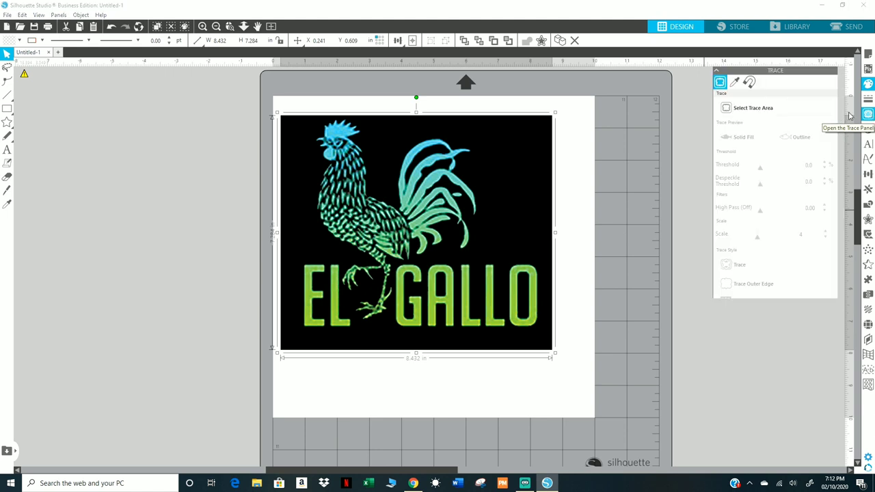
left_click(770, 109)
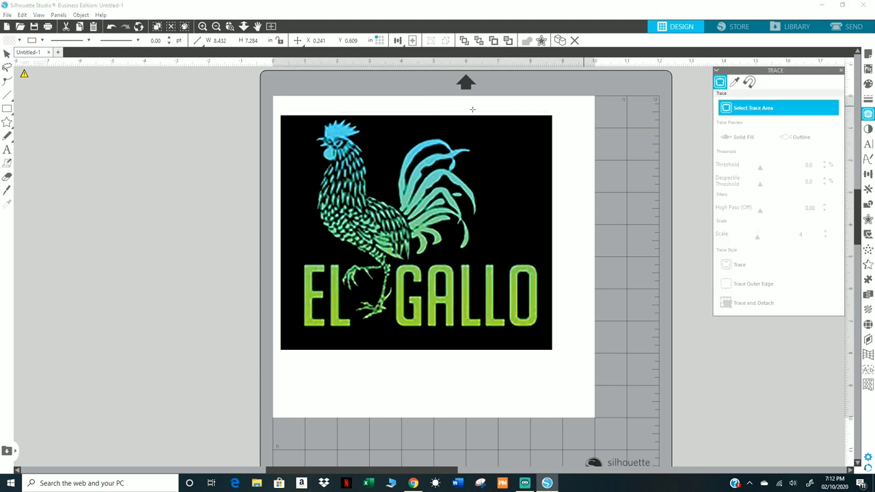
mouse_move(272, 106)
left_mouse_down()
mouse_move(377, 215)
mouse_move(554, 360)
left_mouse_up()
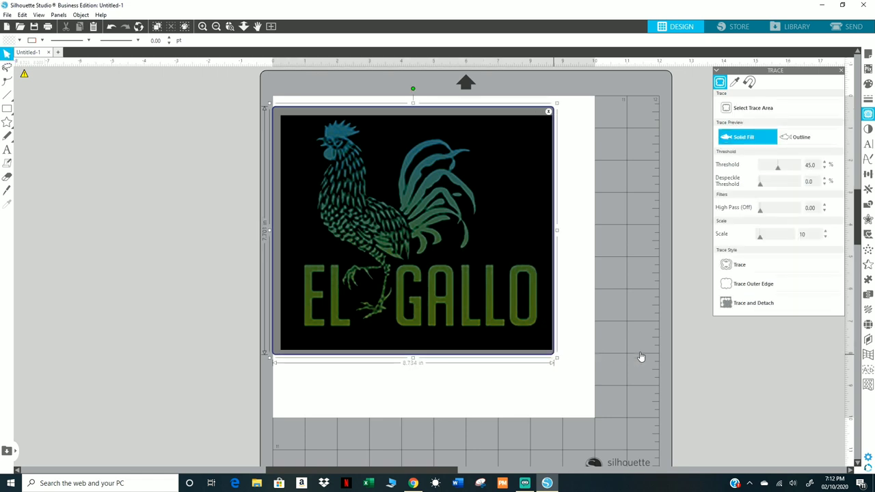
left_click(741, 265)
mouse_move(535, 228)
left_mouse_down()
mouse_move(226, 267)
mouse_move(240, 223)
left_mouse_up()
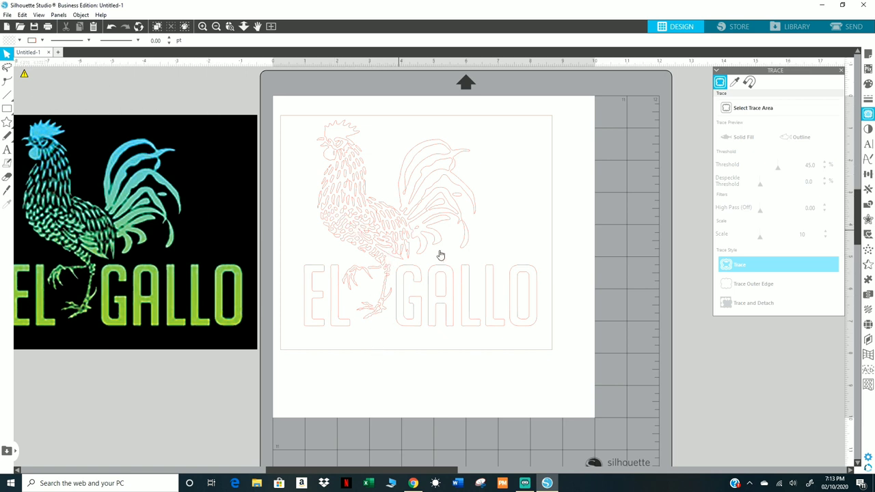
Release the traced logo's compound path into separate pieces
right_click(505, 118)
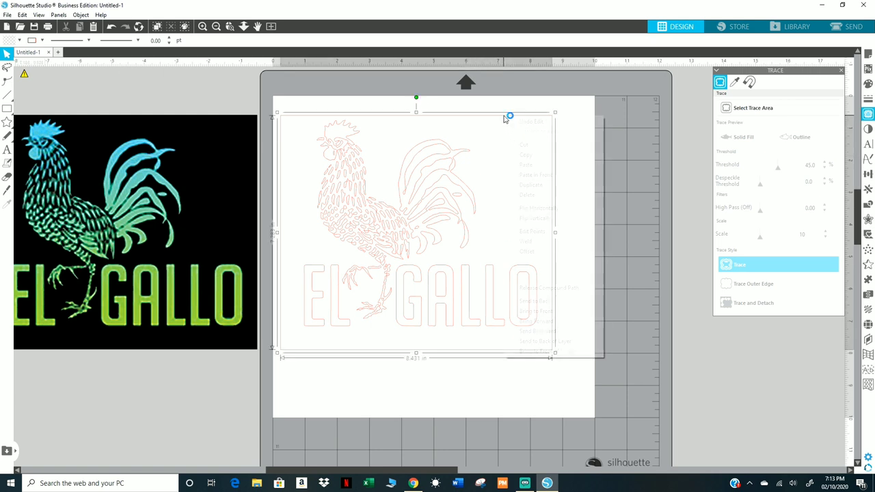
left_click(540, 289)
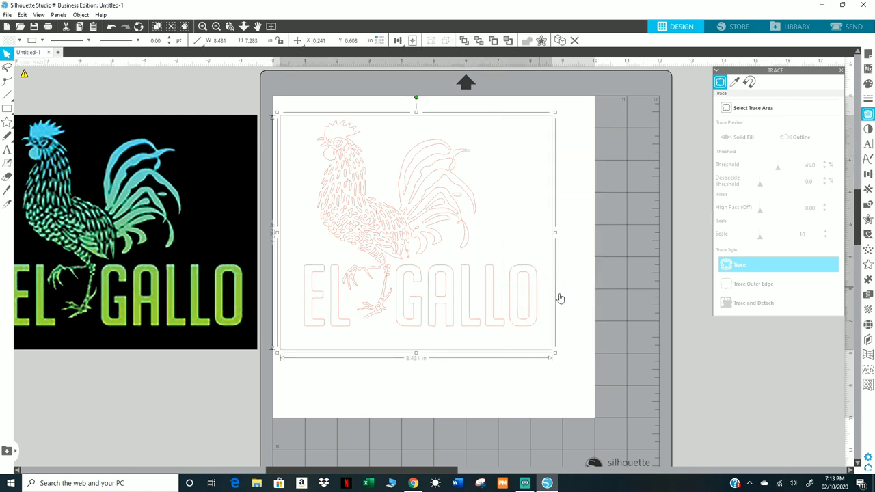
key("ctrl+g")
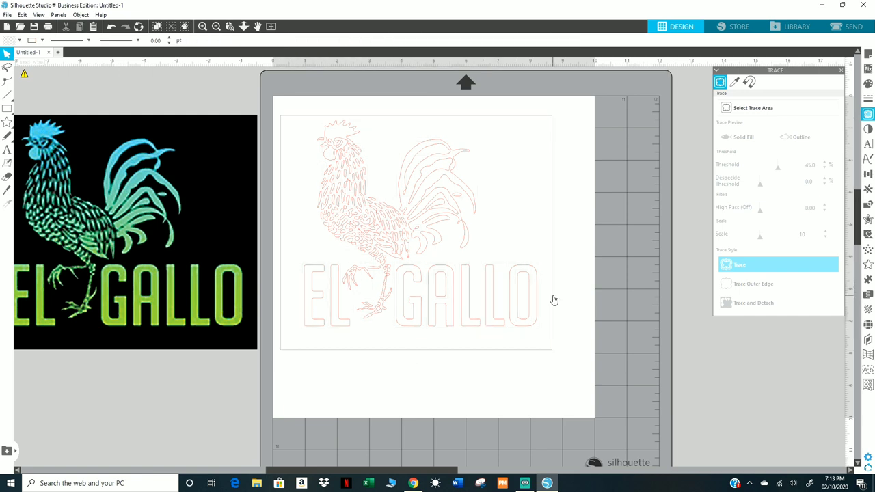
Marquee-select all the released rooster and lettering pieces
left_click(553, 300)
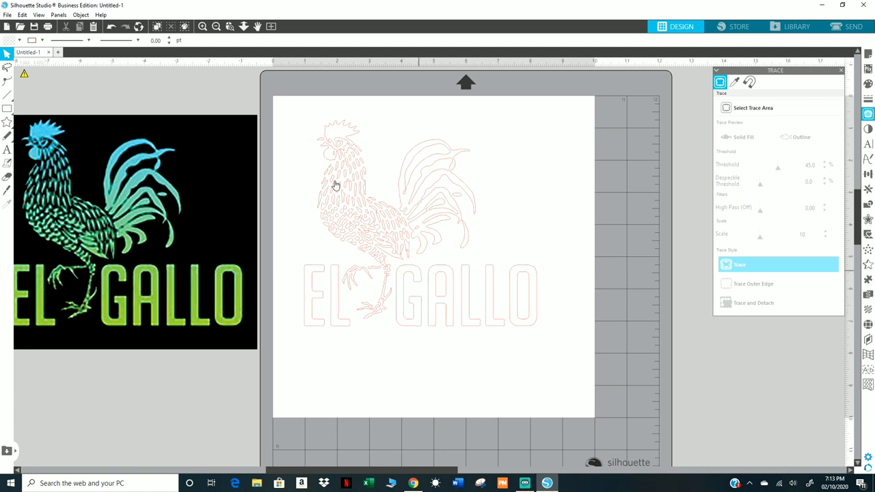
left_click_drag(293, 110, 560, 357)
left_click(553, 285)
left_click_drag(292, 117, 553, 348)
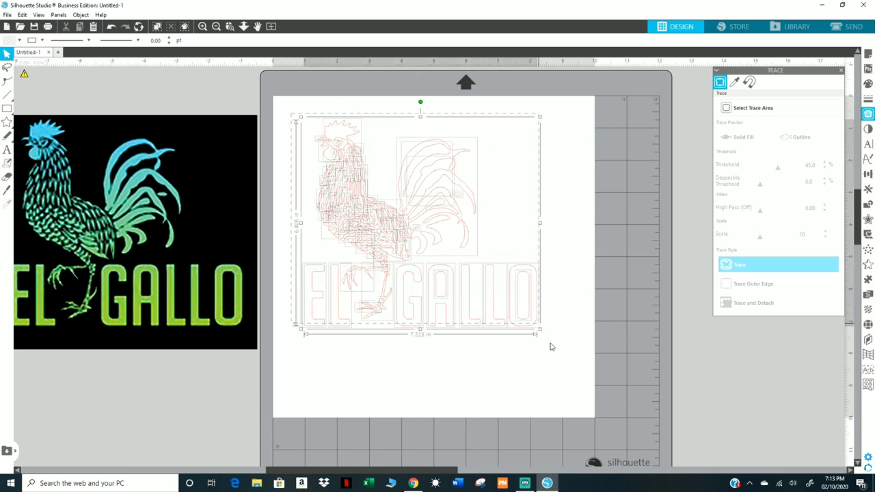
Fill the traced pieces solid blue and join them into a single compound path
left_click(868, 84)
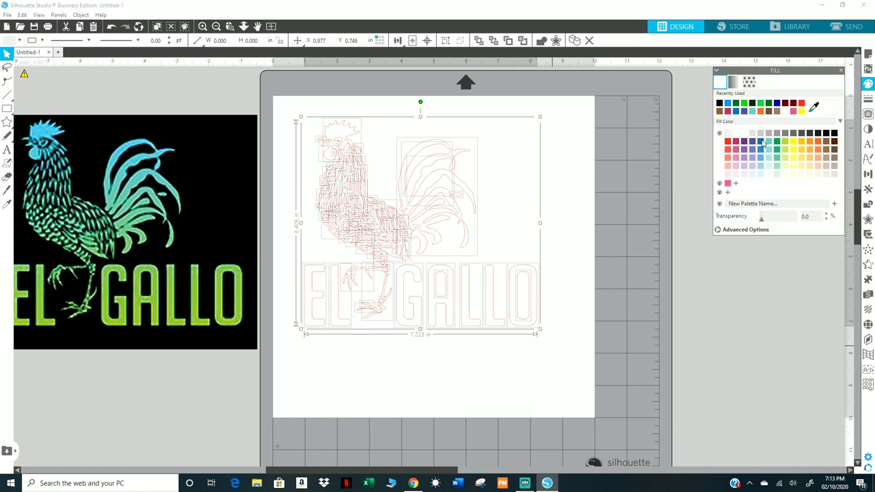
left_click(762, 142)
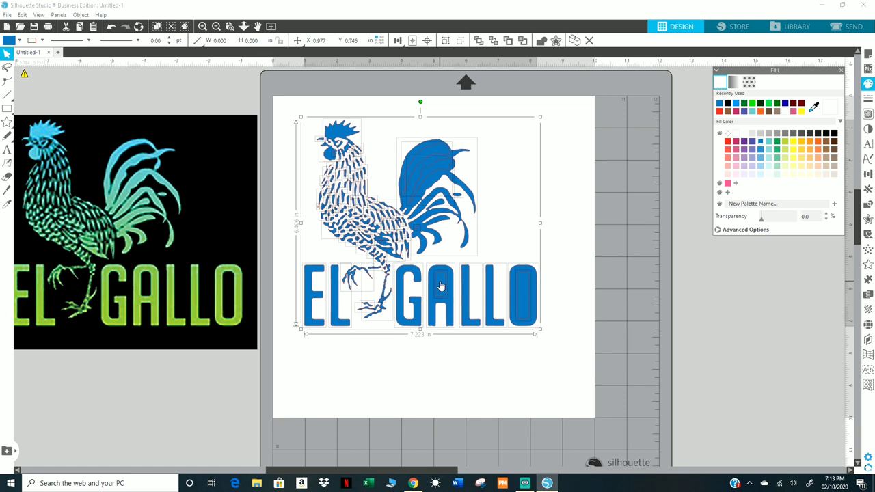
right_click(531, 292)
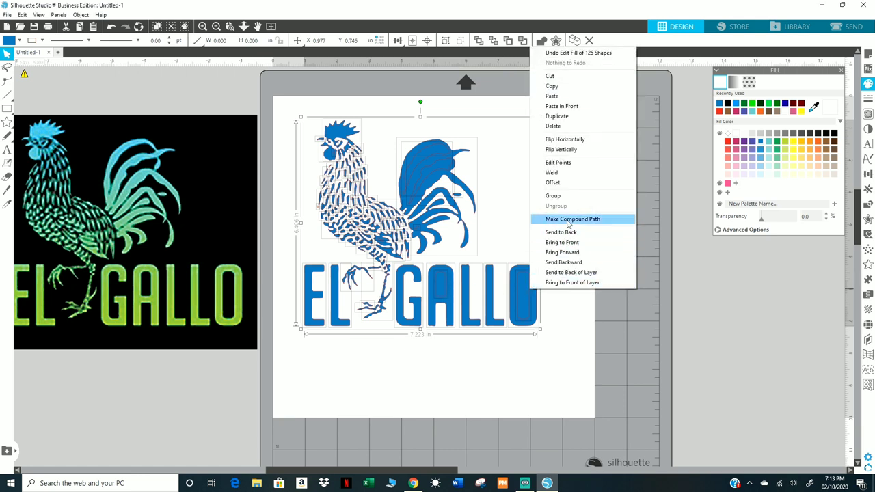
left_click(568, 222)
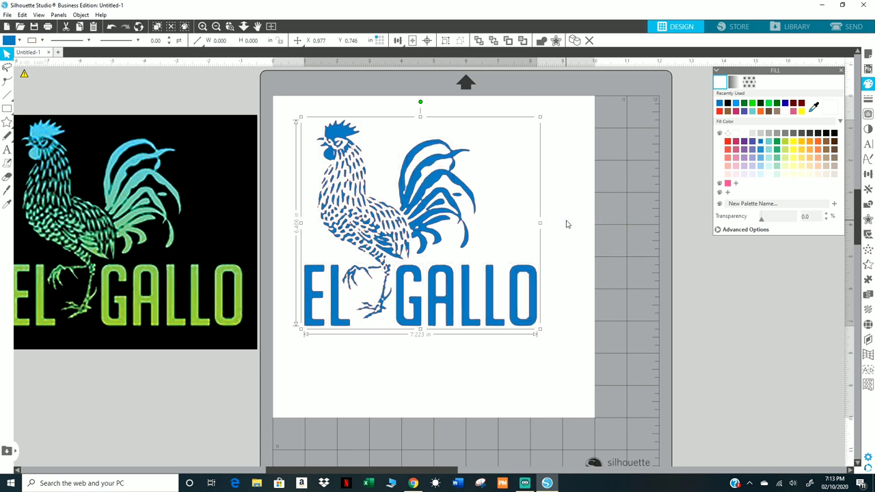
left_click(566, 222)
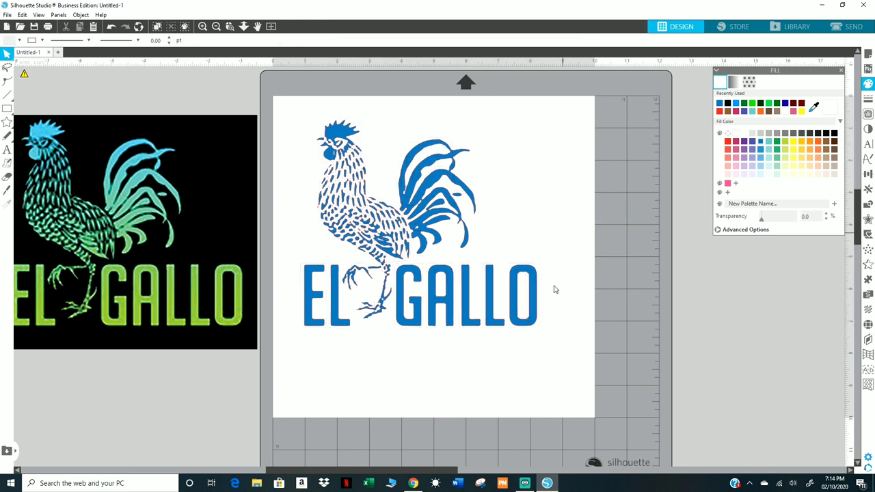
Apply the rainbow preset from the Fill Gradient swatches to the logo
left_click(735, 82)
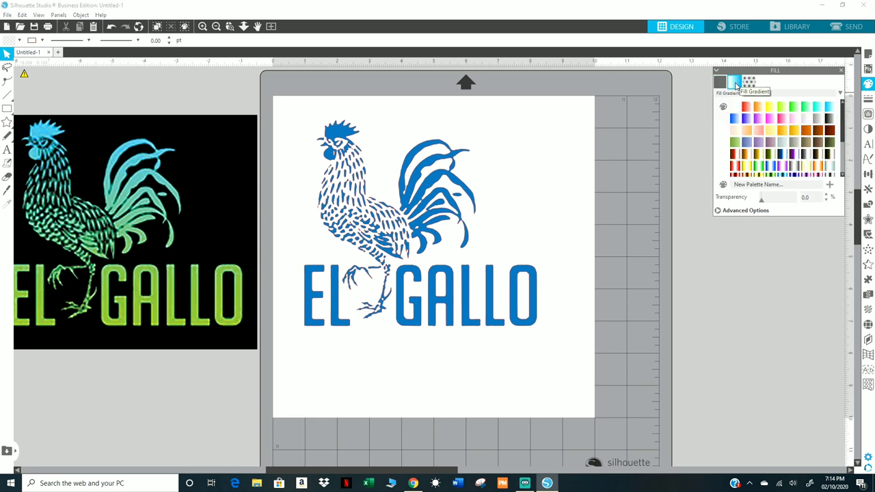
scroll(777, 156, "down", 2)
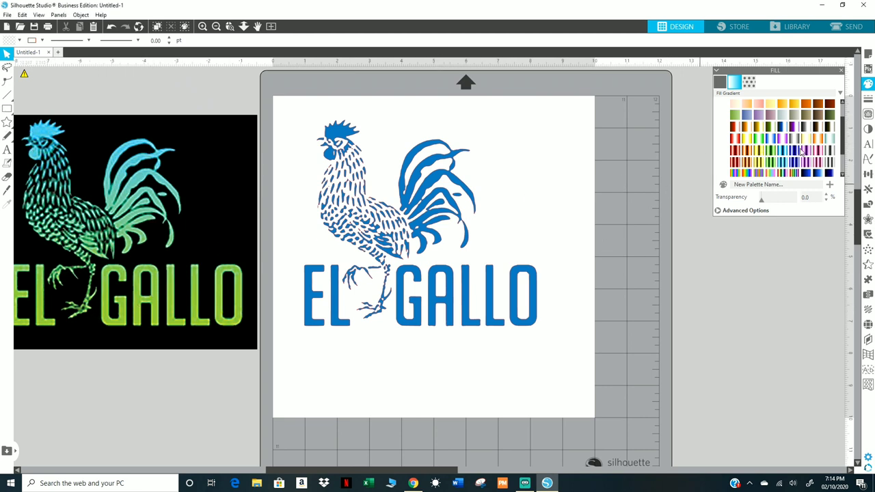
scroll(801, 151, "up", 2)
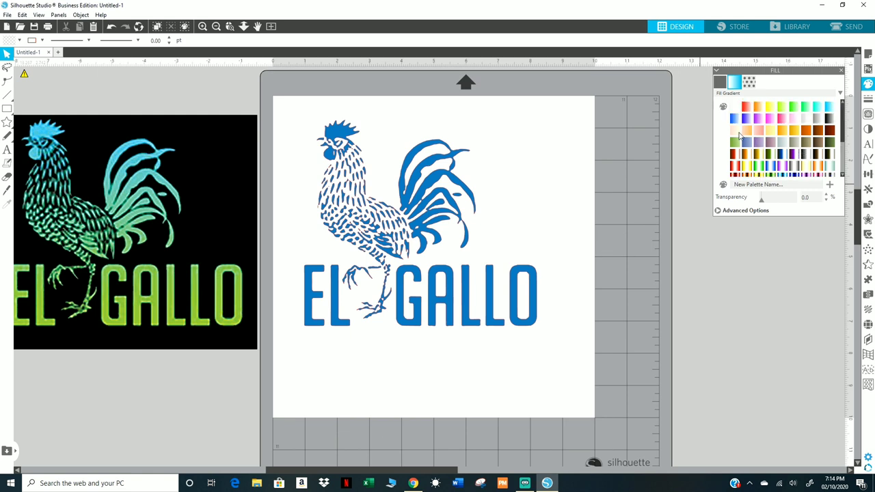
scroll(742, 135, "down", 3)
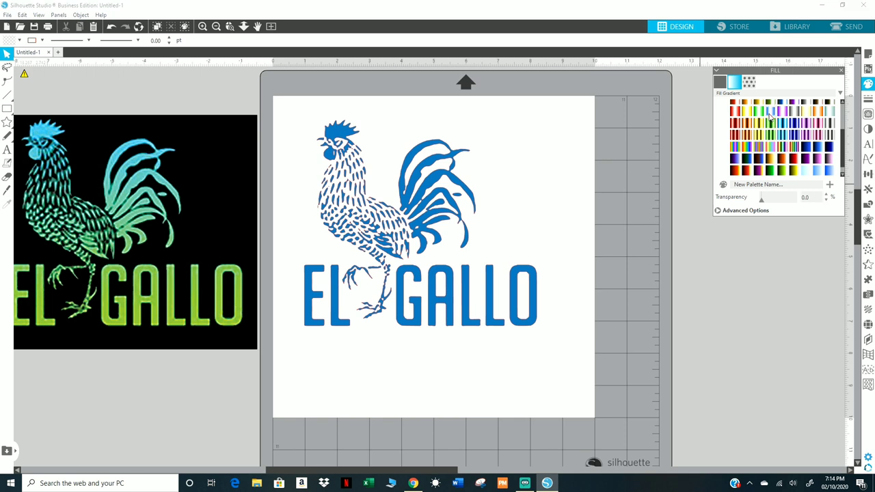
left_click(770, 117)
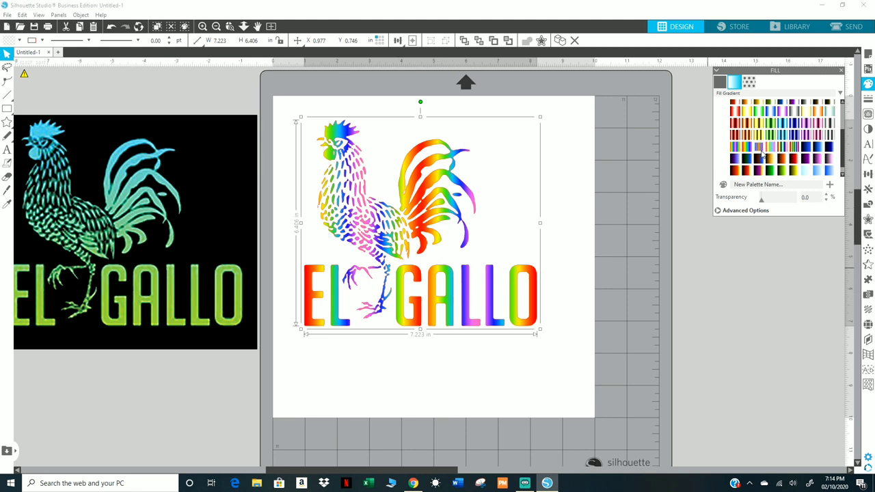
scroll(760, 155, "down", 1)
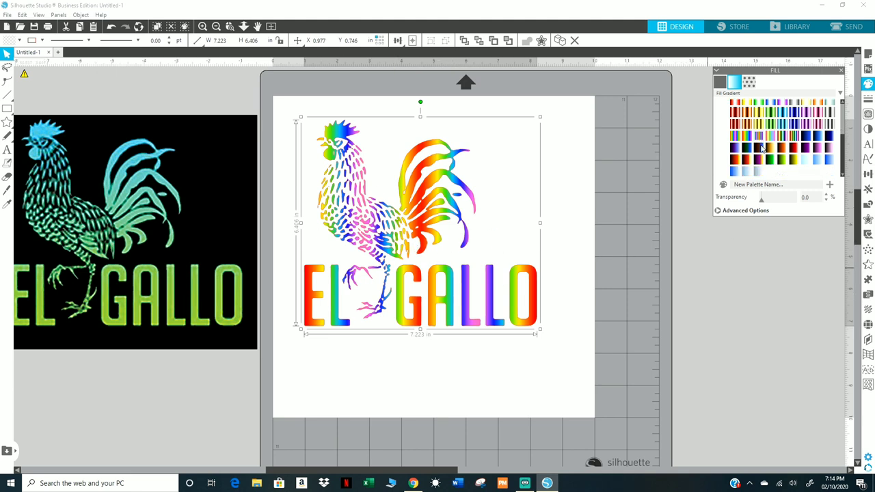
Replace the rainbow gradient with a brown wood-grain pattern fill
left_click(749, 82)
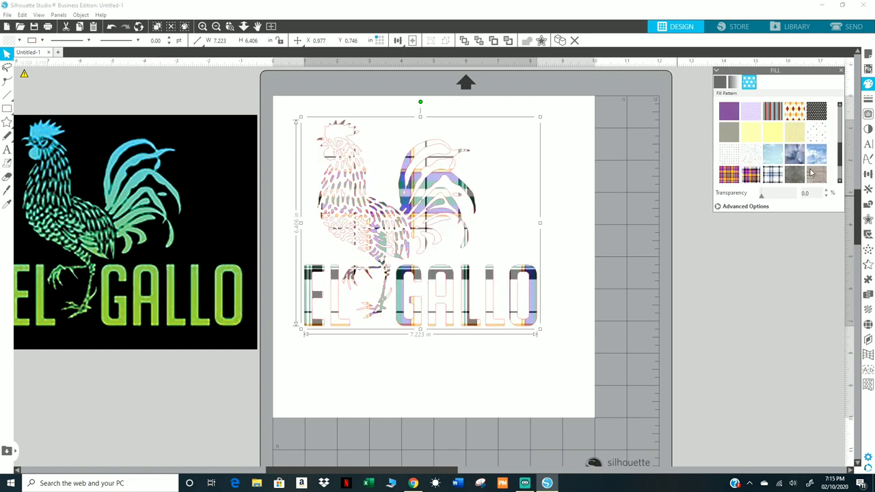
scroll(810, 173, "down", 2)
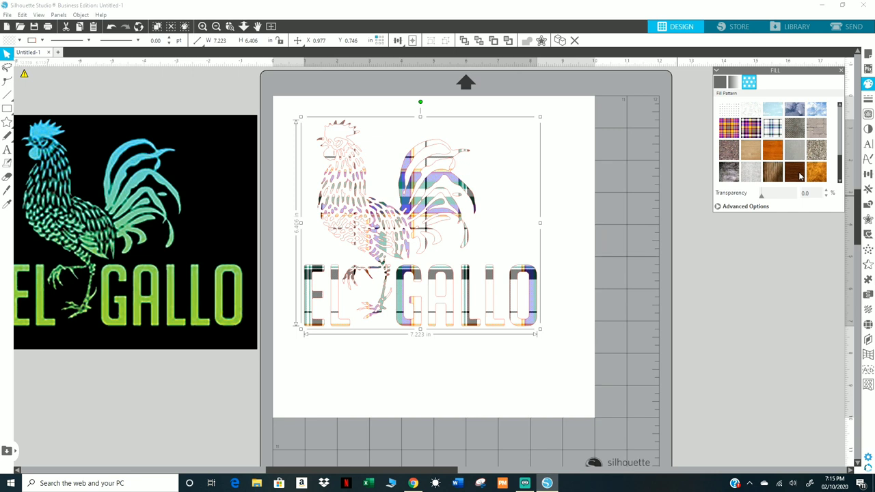
left_click(800, 177)
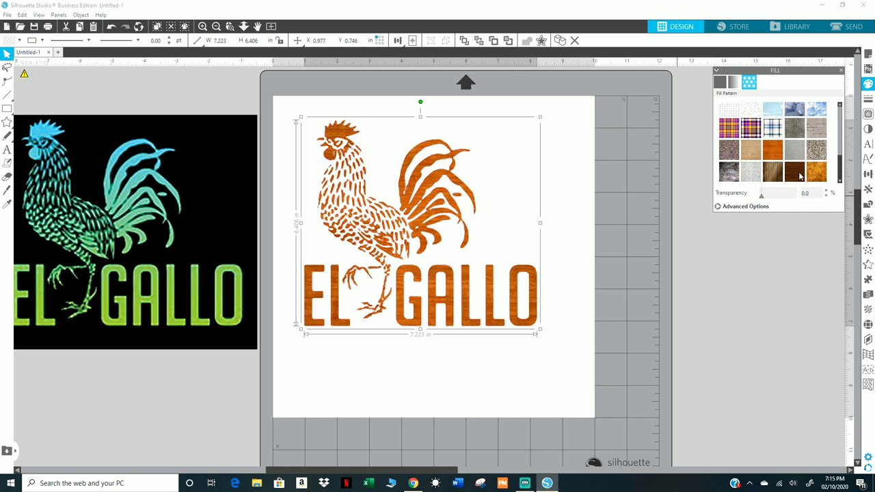
left_click(737, 84)
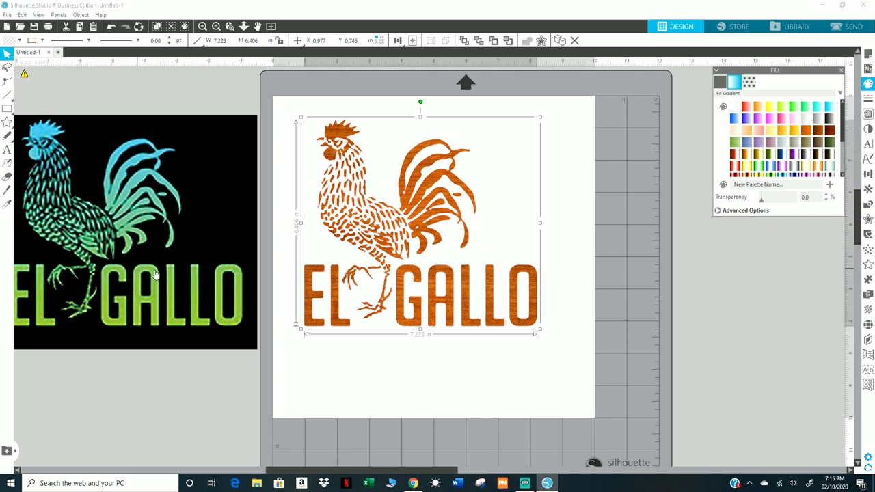
Try several preset gradients, settling on the light blue-to-white preset
left_click(768, 154)
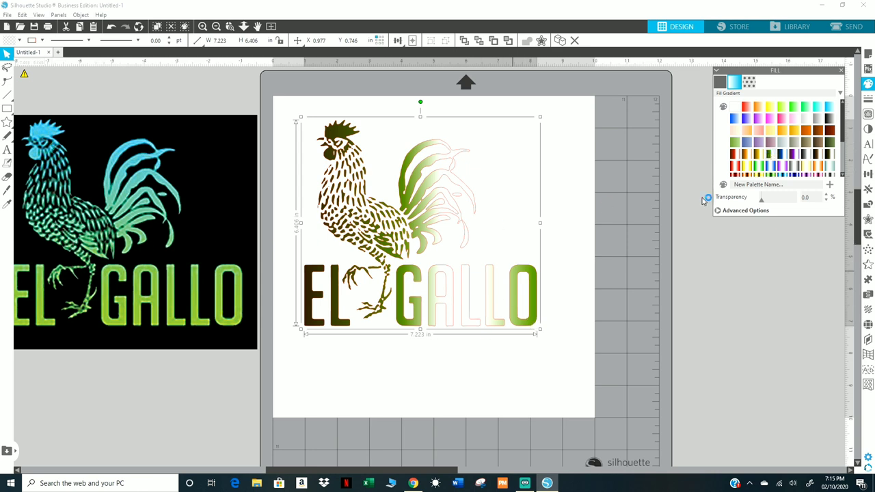
left_click(770, 168)
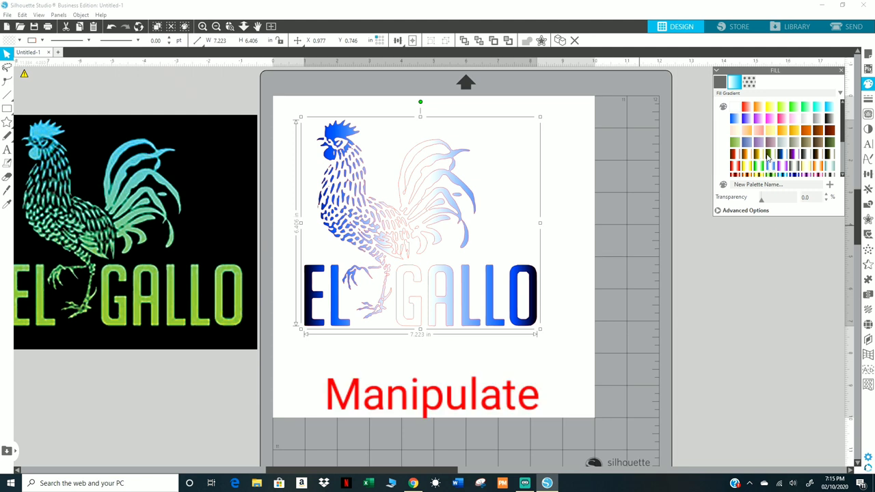
left_click(770, 157)
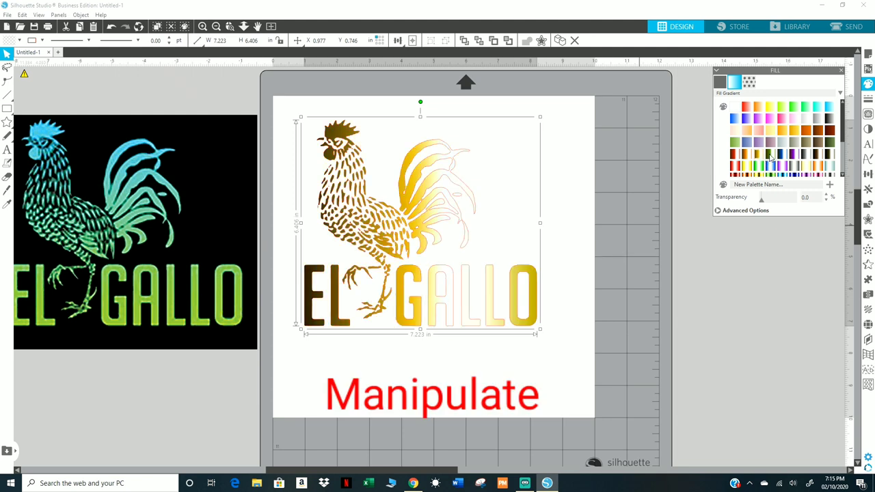
left_click(770, 157)
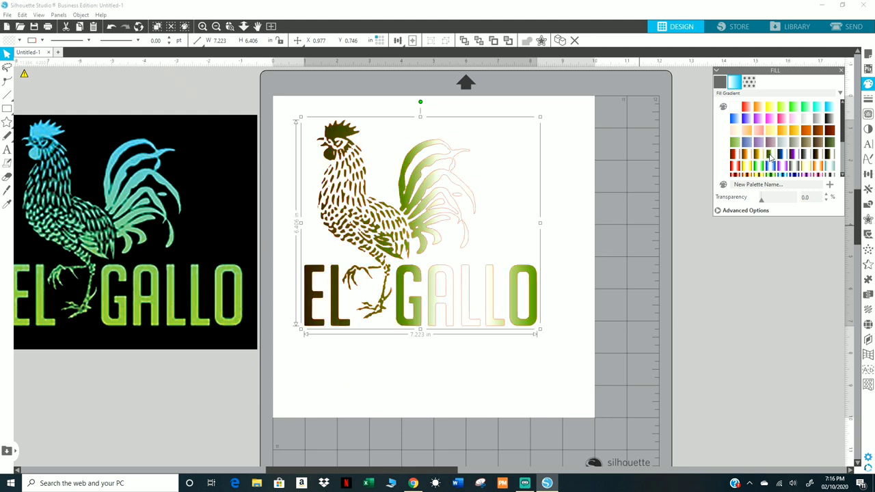
left_click(830, 109)
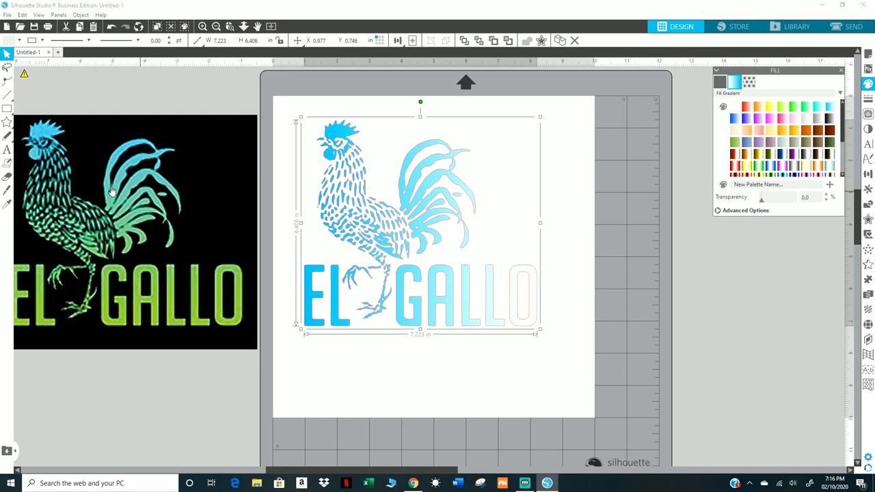
Expand Advanced Options and try green, blue and teal starting colours for the gradient
left_click(750, 211)
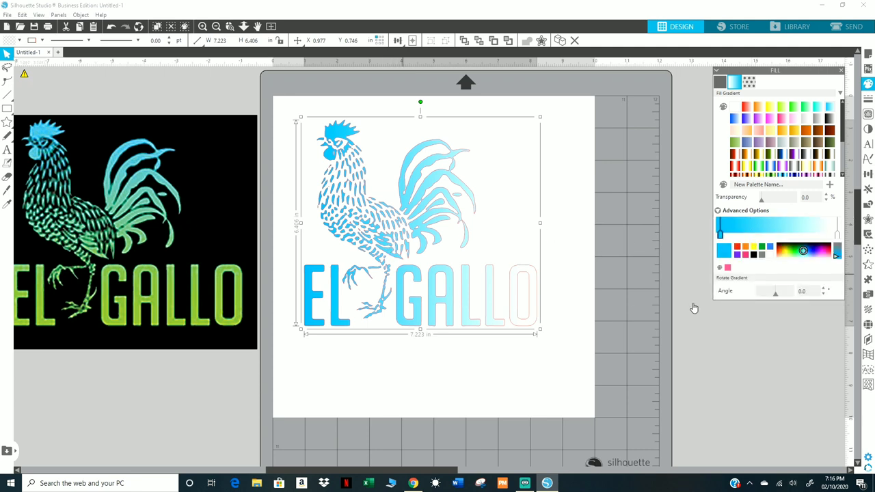
left_click(796, 251)
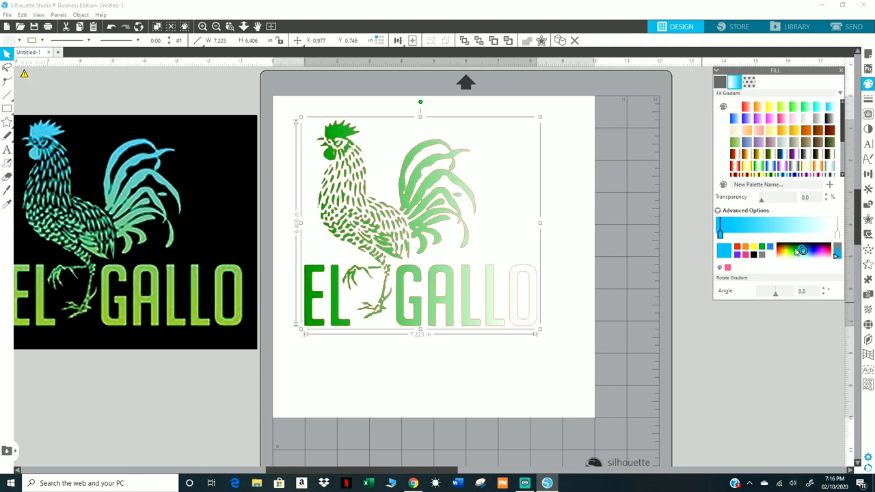
left_click(794, 247)
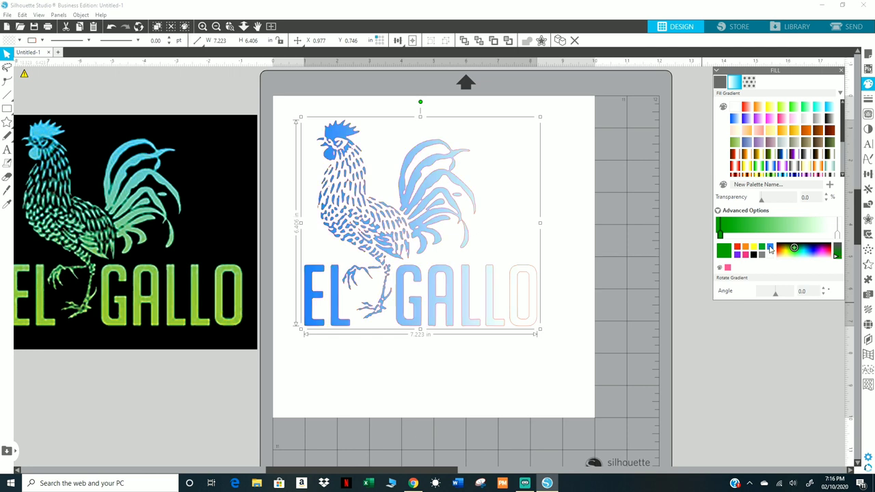
left_click(770, 247)
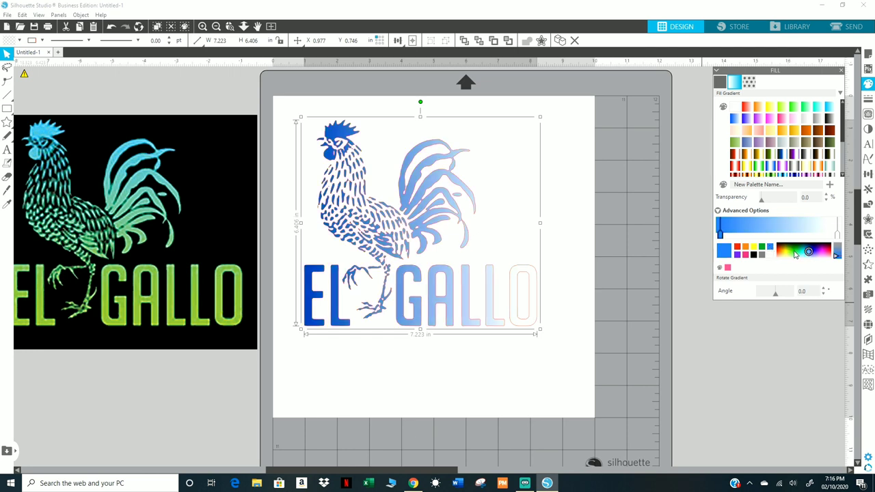
left_click(792, 252)
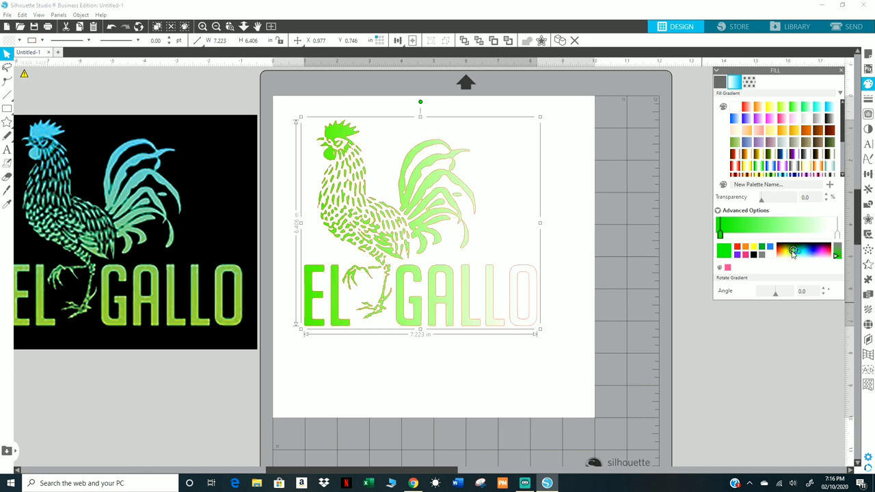
left_click(803, 251)
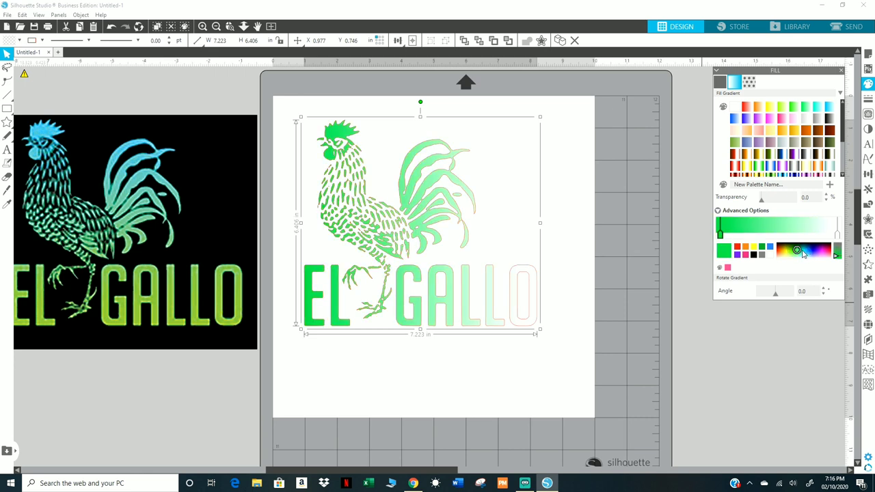
left_click(803, 251)
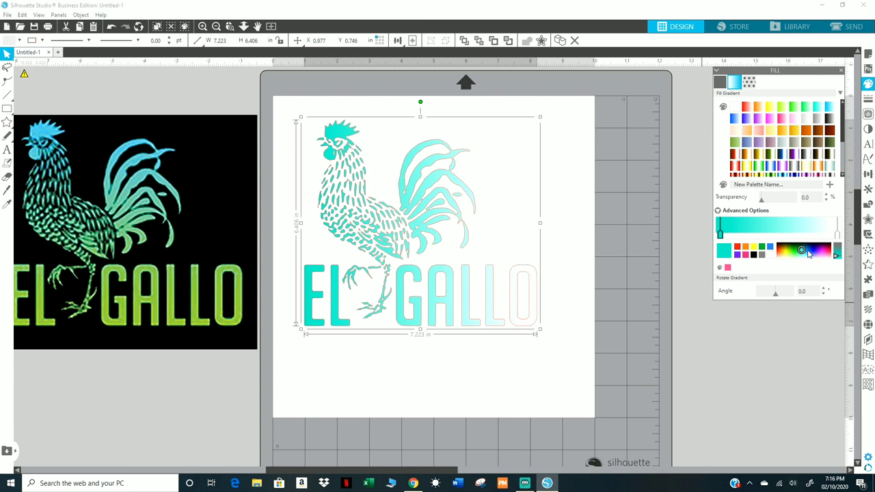
left_click(804, 251)
Fine-tune the gradient's starting colour to a bright aqua cyan
left_click(808, 251)
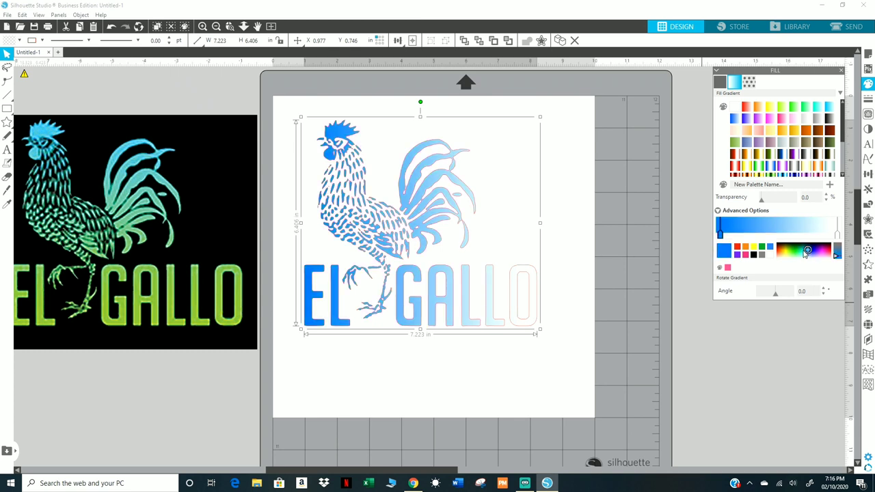
left_click(804, 252)
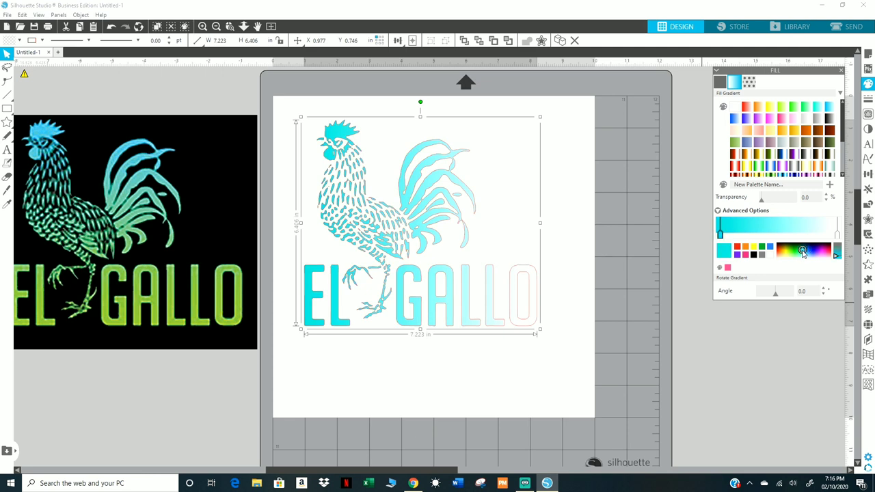
left_click(799, 250)
left_click(803, 251)
left_click(807, 250)
left_click(810, 247)
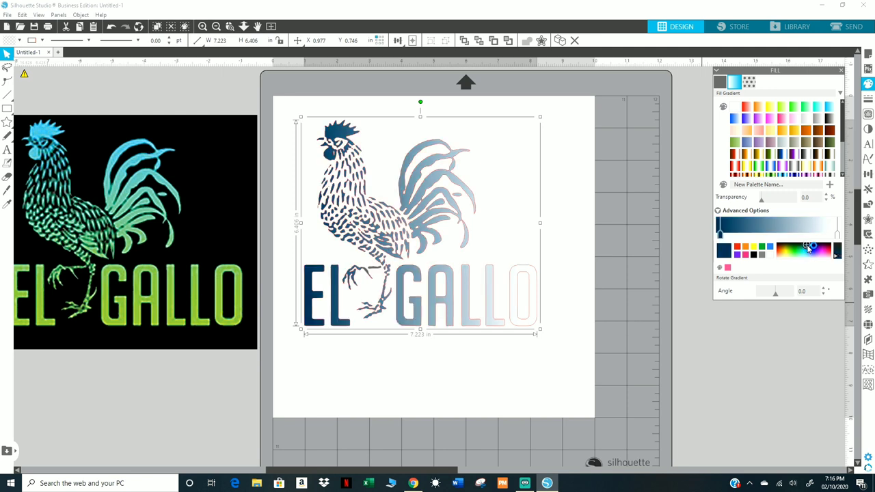
left_click(802, 248)
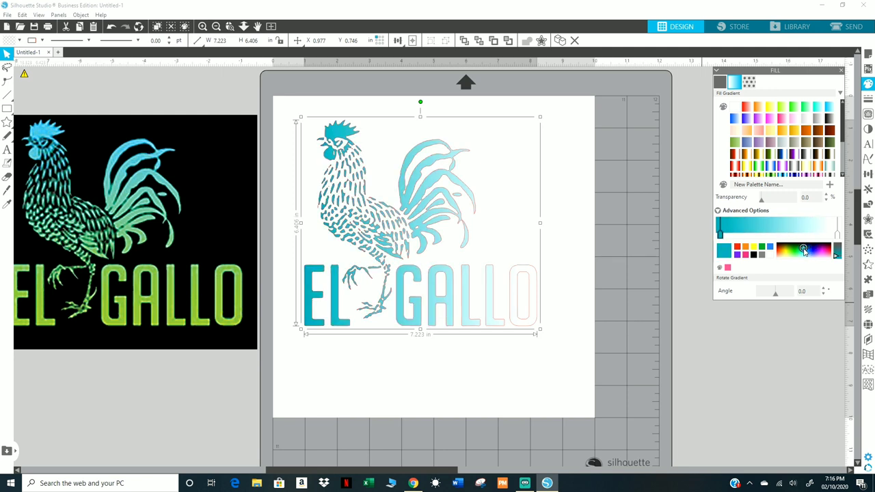
left_click(803, 253)
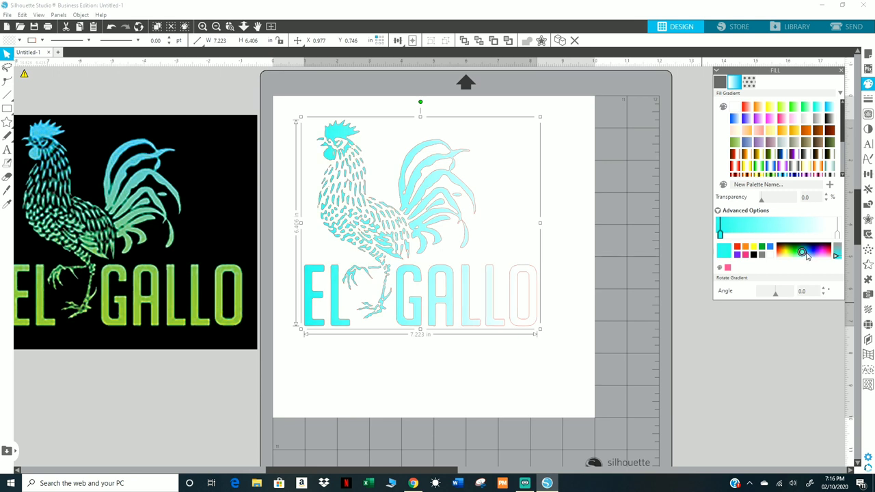
Add a green colour stop to the gradient and slide it right, replacing the white end
left_click(807, 253)
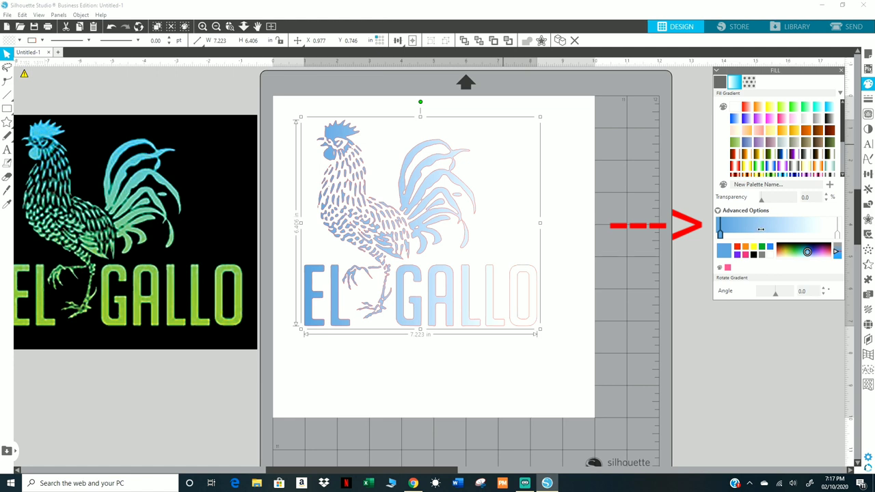
left_click(758, 226)
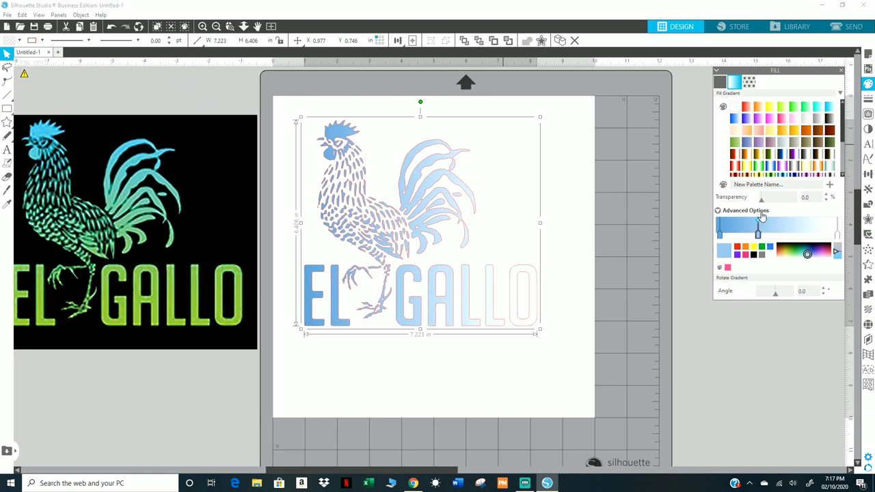
left_click(803, 253)
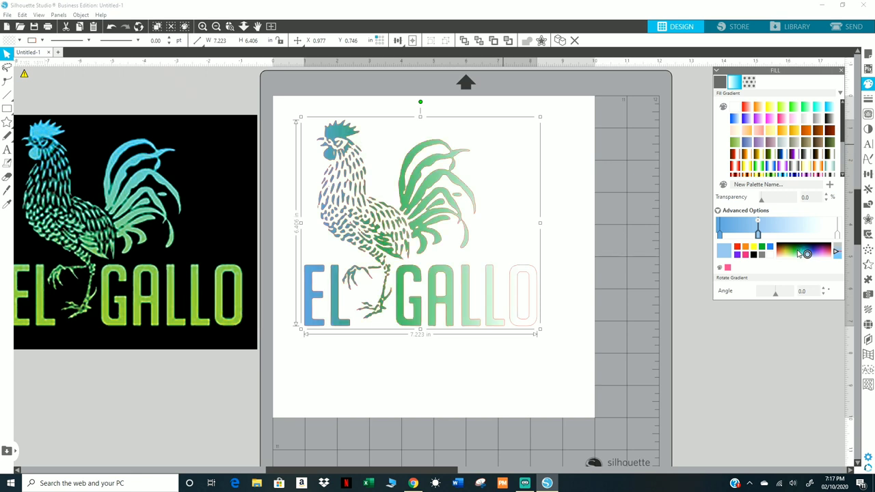
left_click(796, 250)
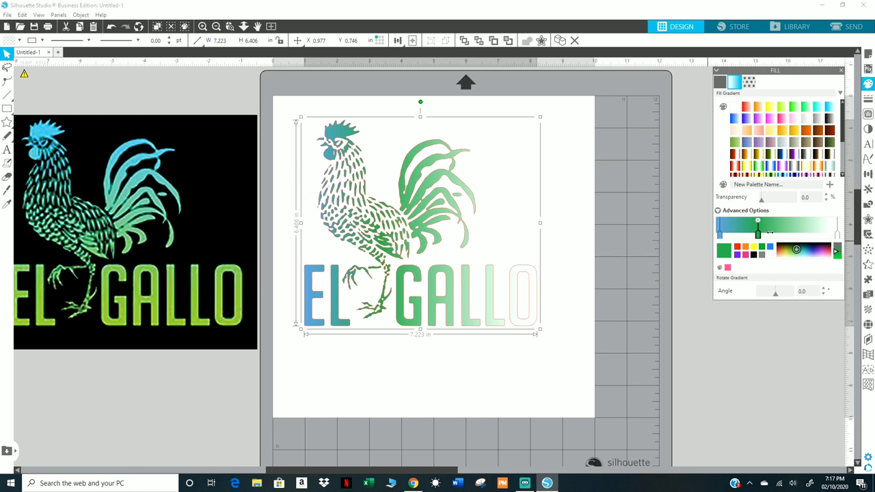
left_click_drag(770, 233, 835, 226)
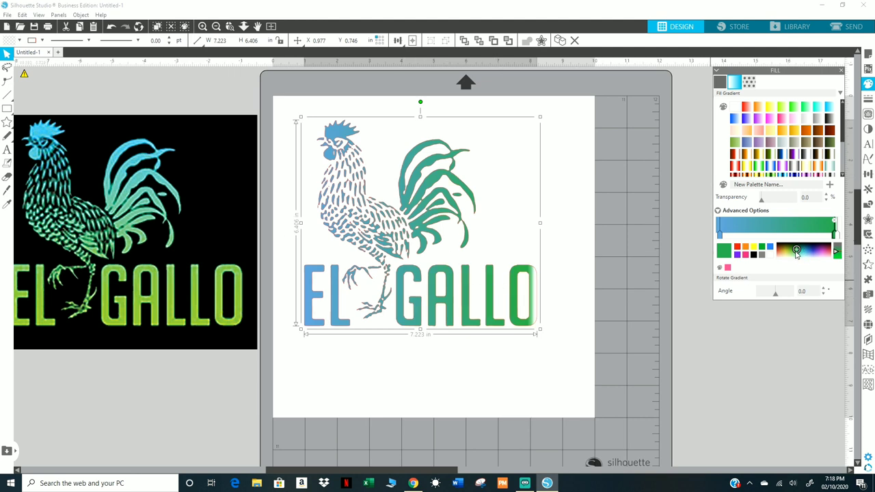
Lighten the right-end green stop in the spectrum and nudge its position
left_click(795, 253)
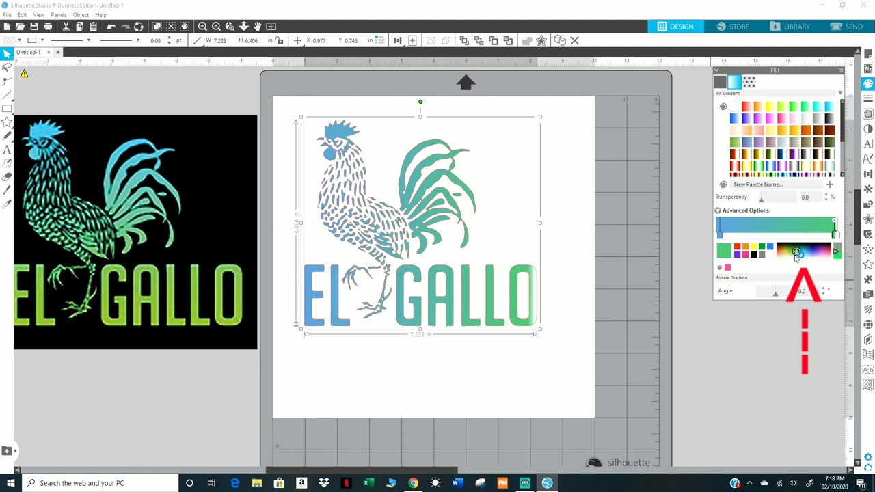
left_click_drag(796, 255, 795, 254)
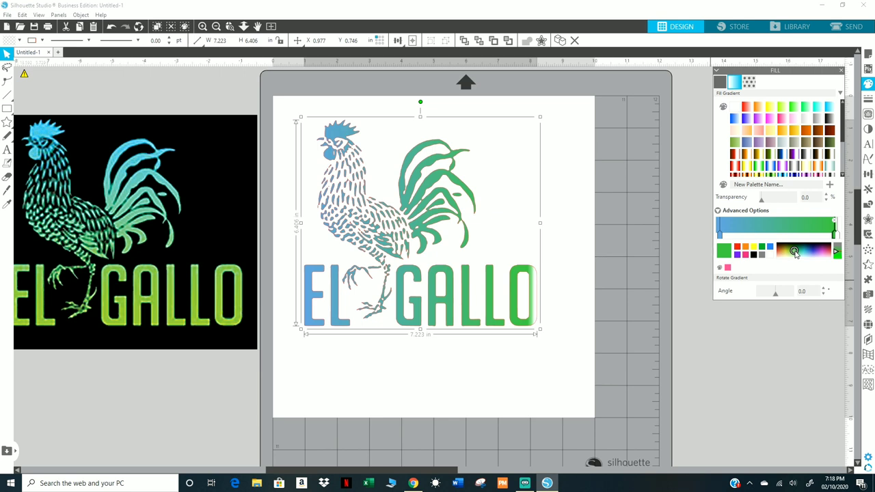
left_click_drag(796, 254, 794, 252)
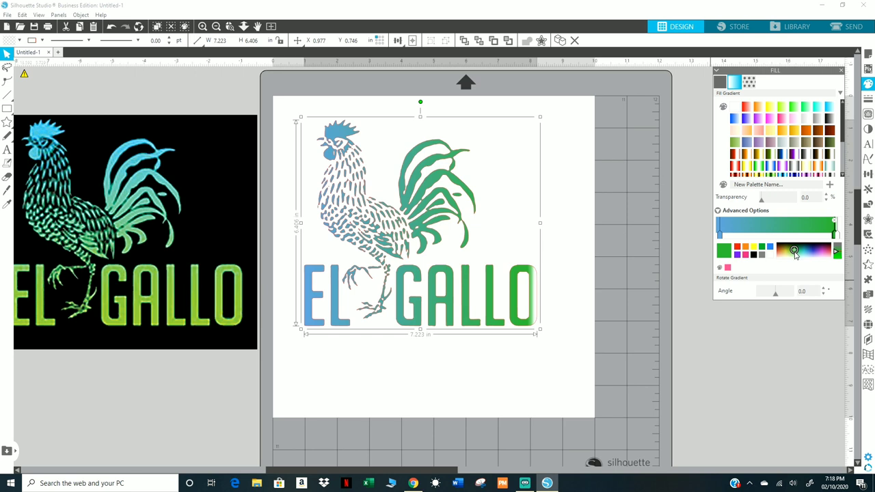
left_click_drag(795, 253, 794, 253)
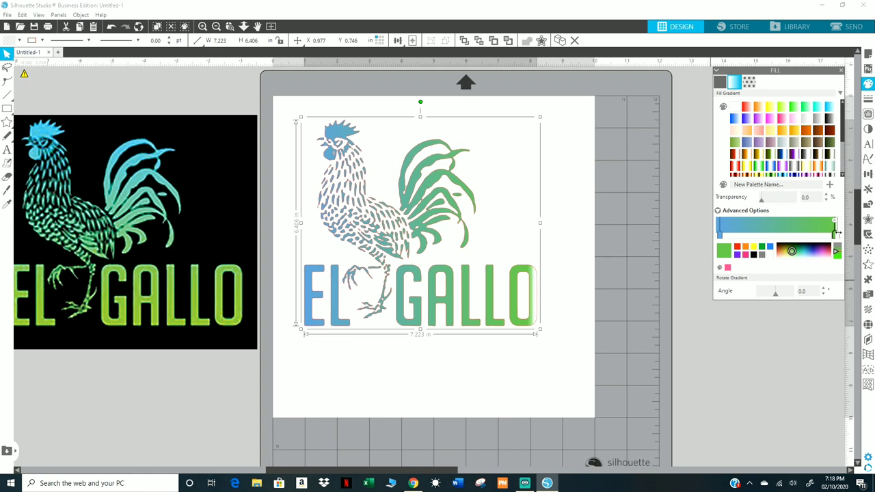
left_click_drag(835, 232, 834, 233)
Add a teal stop to the logo gradient and slide it and the middle stops toward the blue start
left_click(719, 232)
left_click(719, 233)
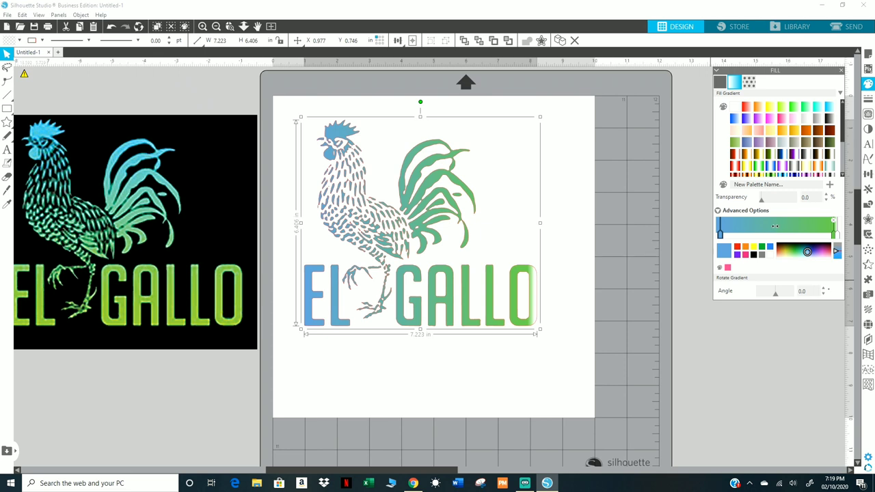
left_click(775, 225)
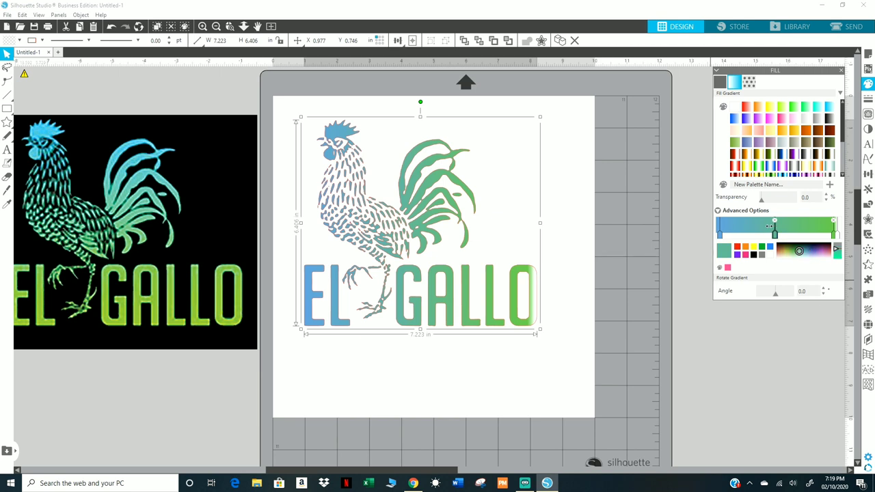
left_click_drag(774, 232, 738, 226)
left_click_drag(731, 228, 729, 228)
left_click_drag(735, 228, 731, 230)
key("t")
left_click(720, 234)
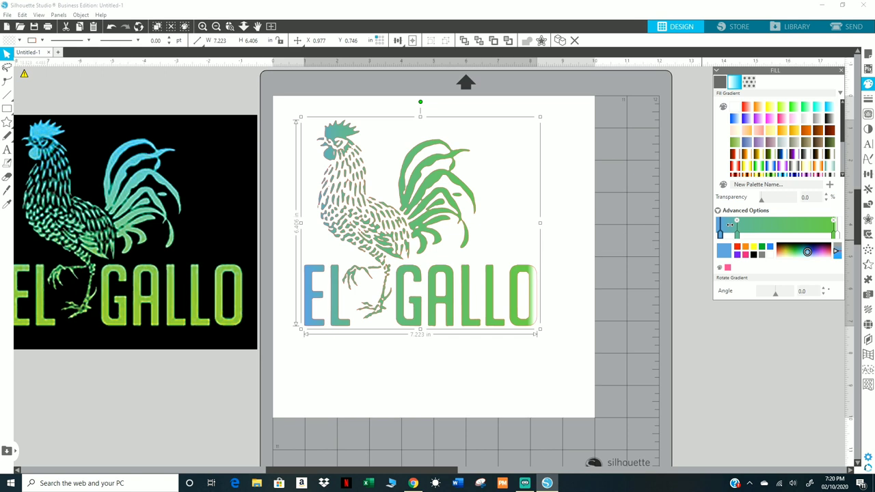
Add a deeper blue stop near the gradient start and a teal stop after it, widening the blue area
left_click(728, 224)
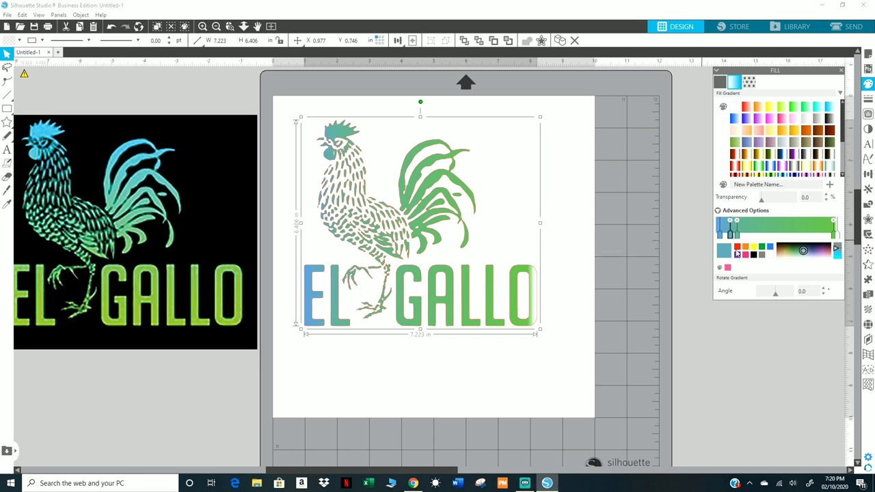
left_click(771, 248)
left_click(771, 249)
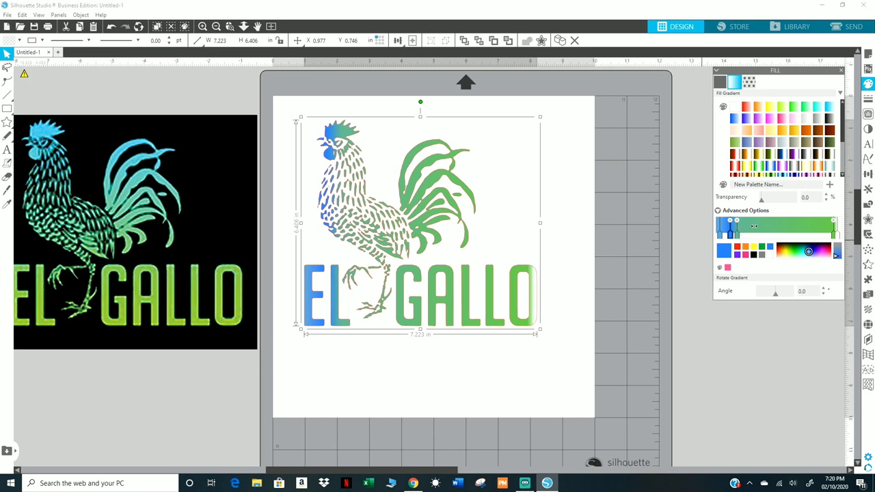
left_click(760, 226)
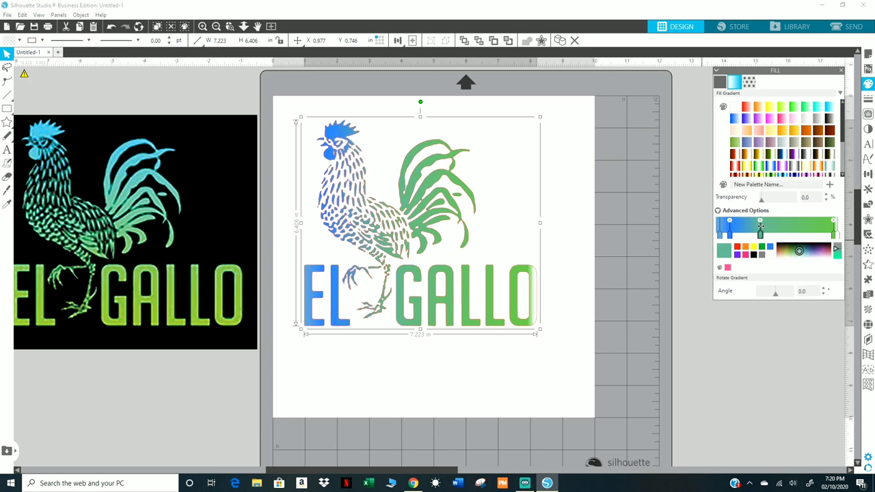
left_click_drag(760, 226, 767, 226)
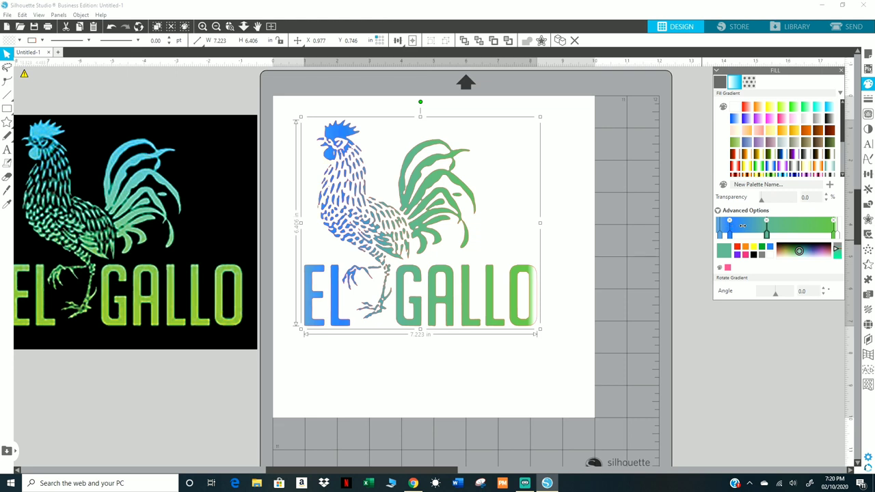
left_click_drag(741, 225, 762, 227)
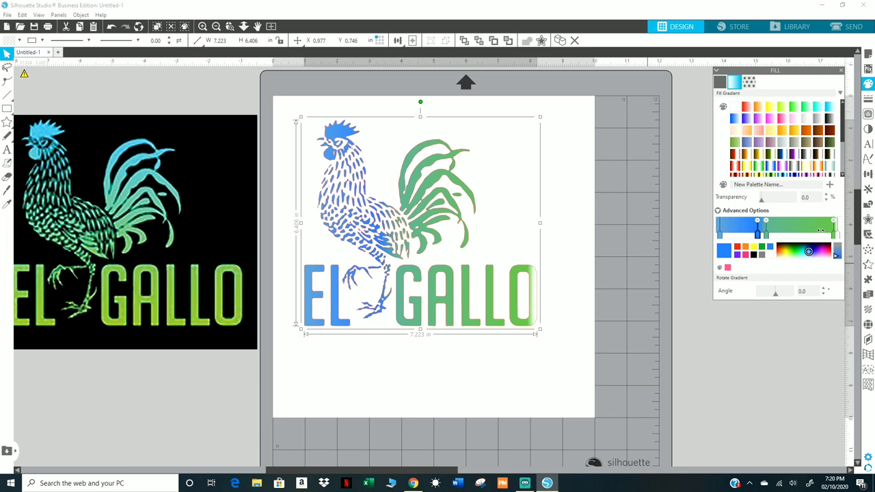
Add a green stop near the right end, widen the white fade on the final O, and brighten the green
left_click(820, 230)
left_click_drag(821, 231, 853, 226)
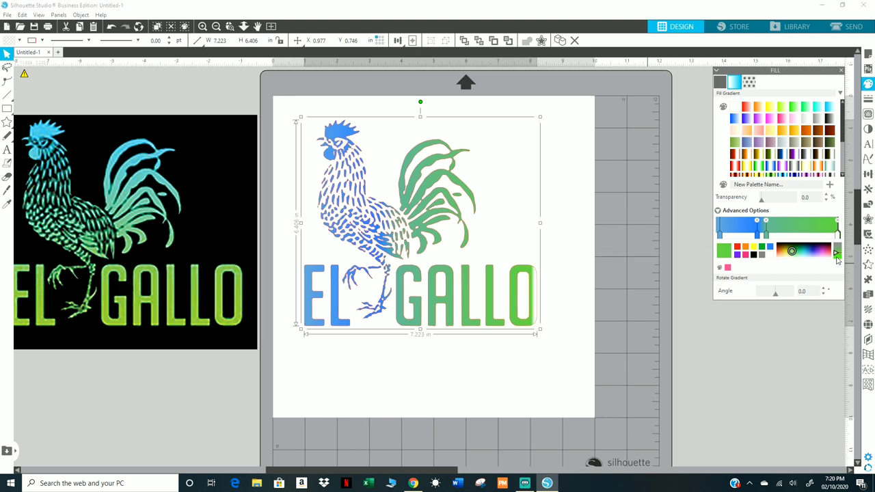
left_click_drag(836, 258, 838, 260)
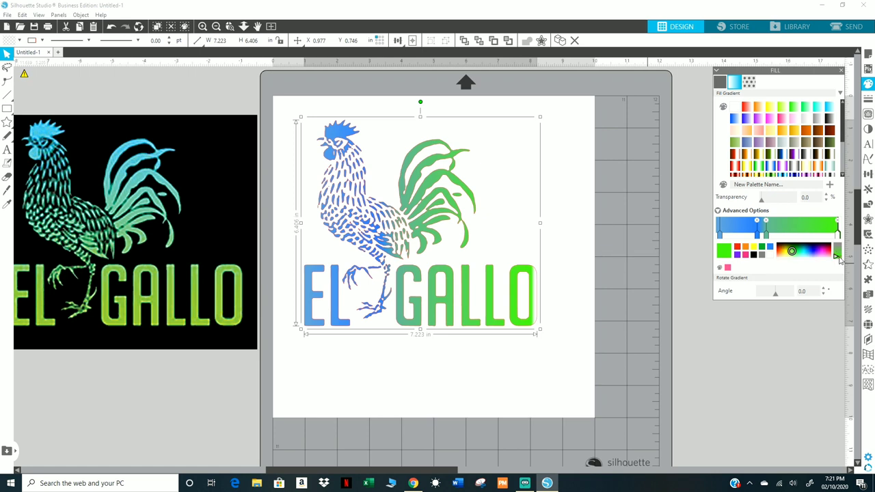
left_click(868, 219)
Create an offset outline around the rooster and fill it with a darker grey
left_click(744, 93)
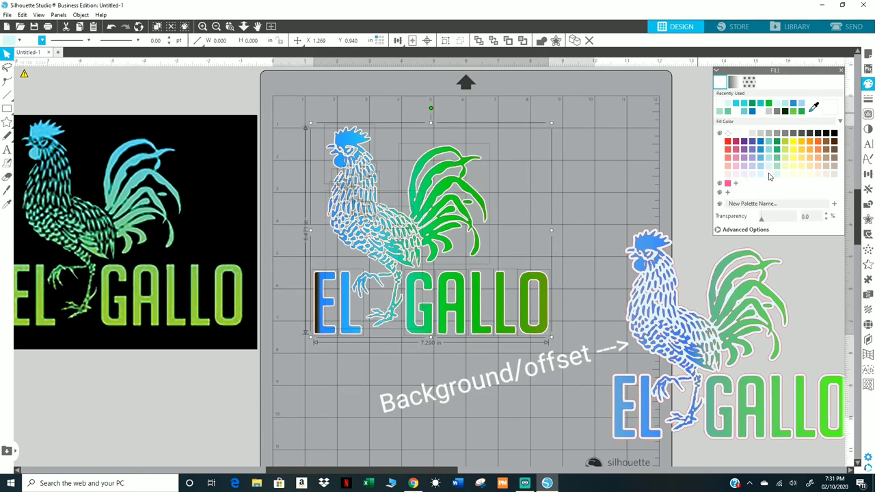
left_click(802, 133)
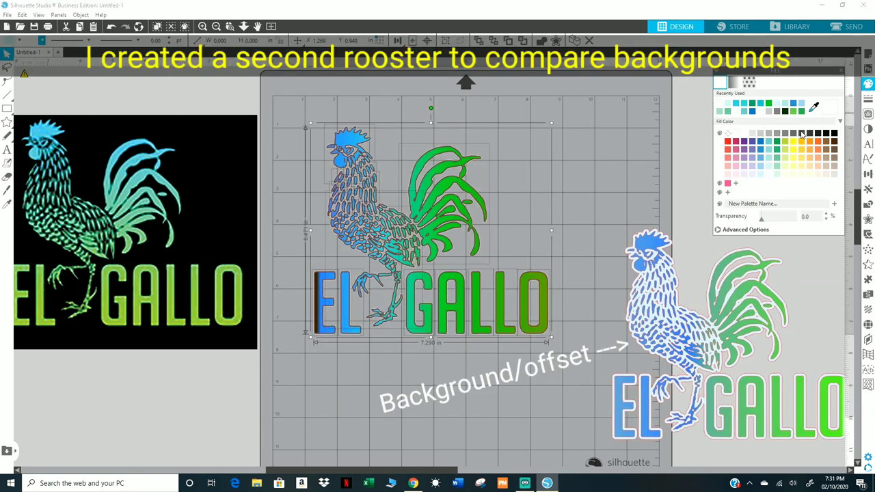
left_click(806, 133)
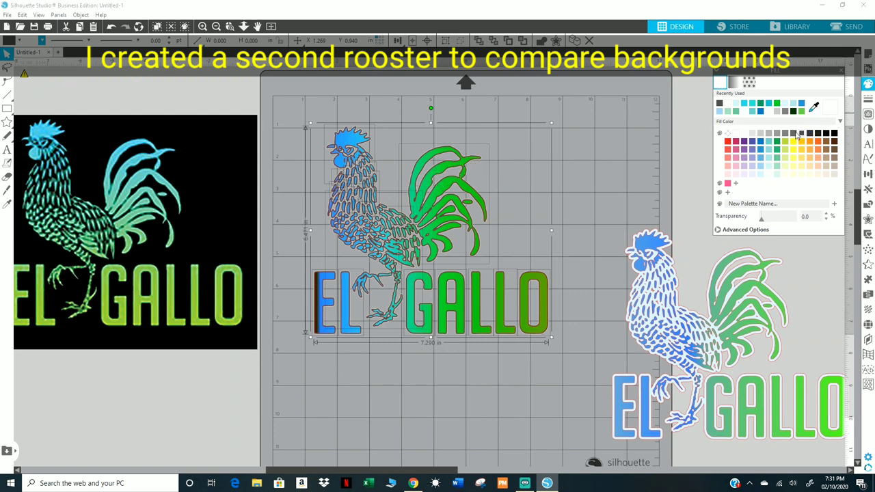
left_click(785, 133)
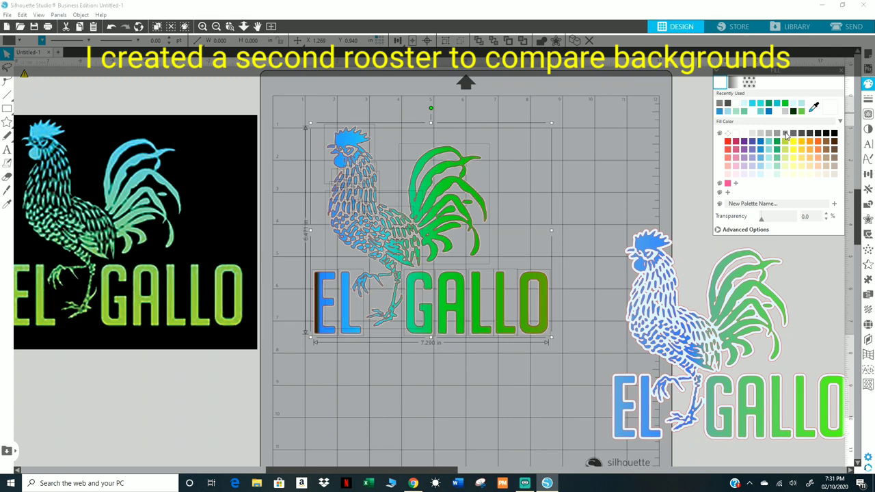
left_click(793, 133)
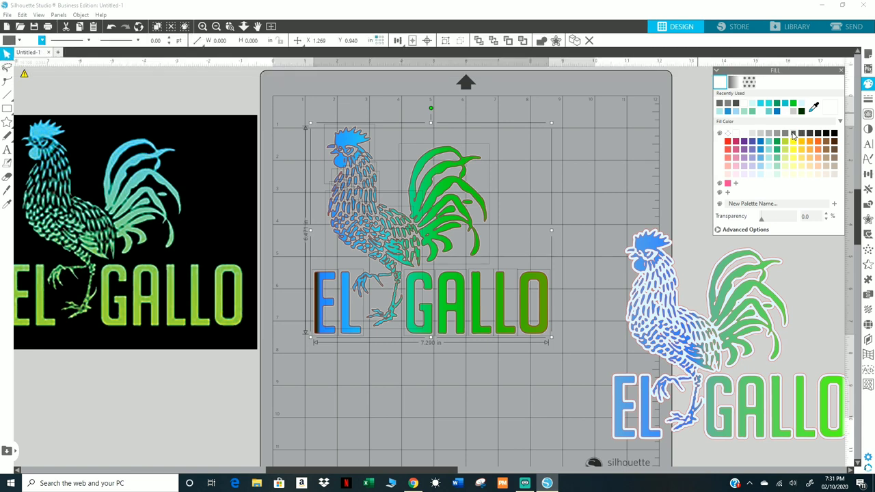
Group the grey offset background with the rooster design and deselect it
right_click(408, 239)
left_click(430, 370)
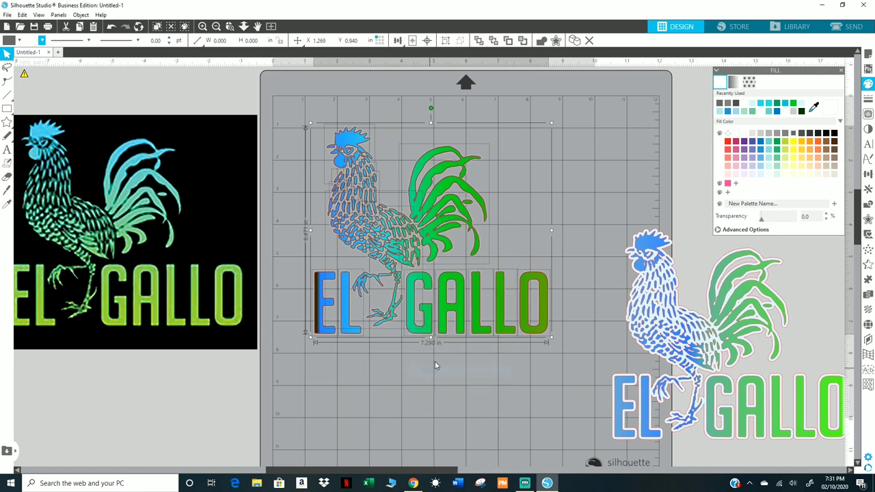
left_click(609, 171)
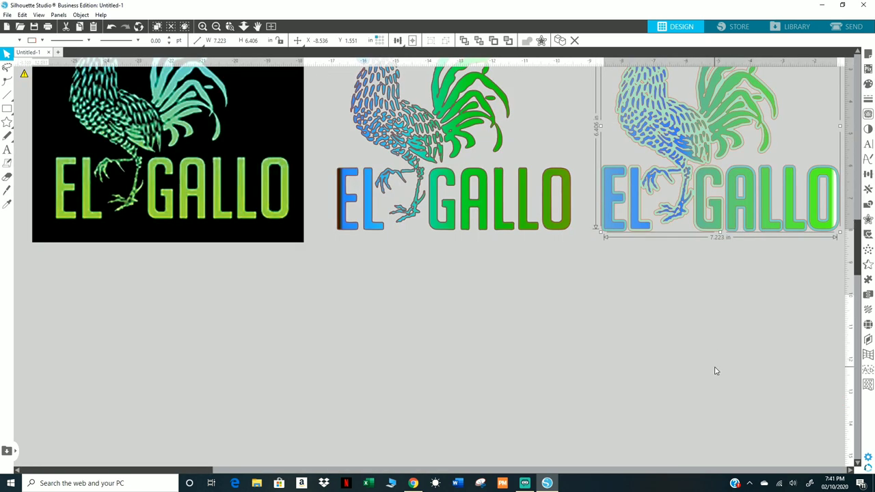
Nudge the right rooster down, duplicate it twice with Ctrl+D into a bottom pair, and select the bottom-right copy
key("Down")
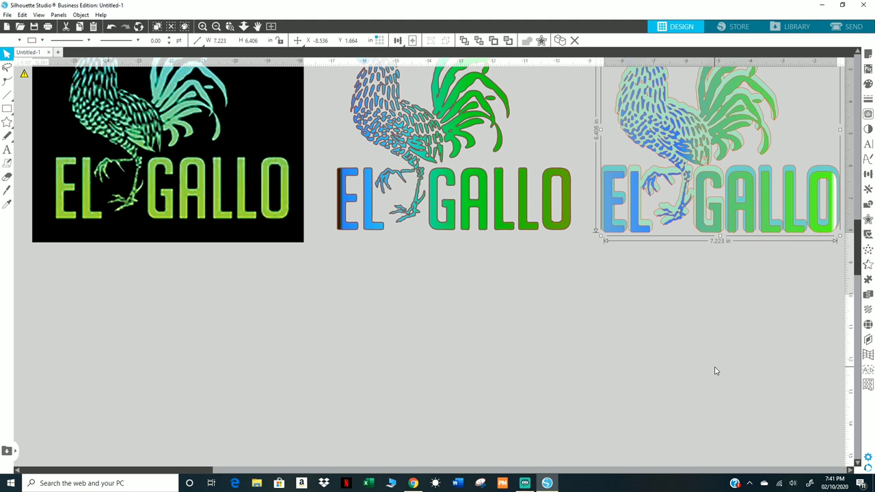
key("Down")
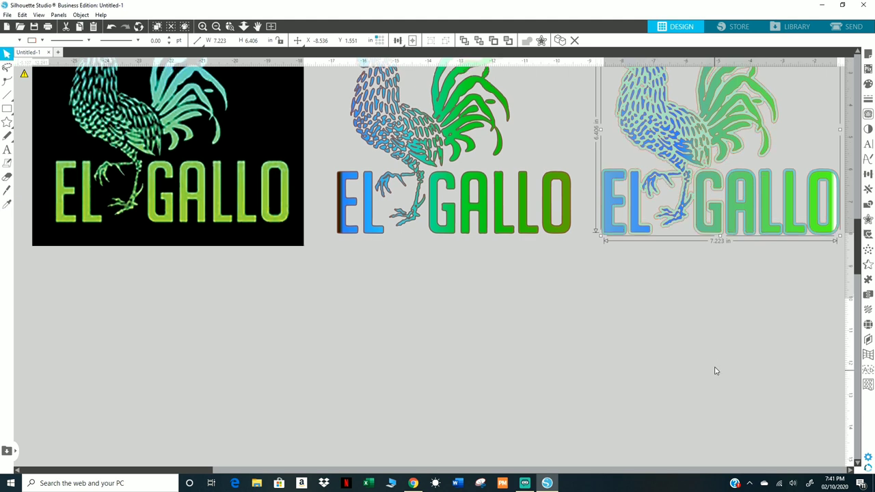
key("i")
key("ctrl+d")
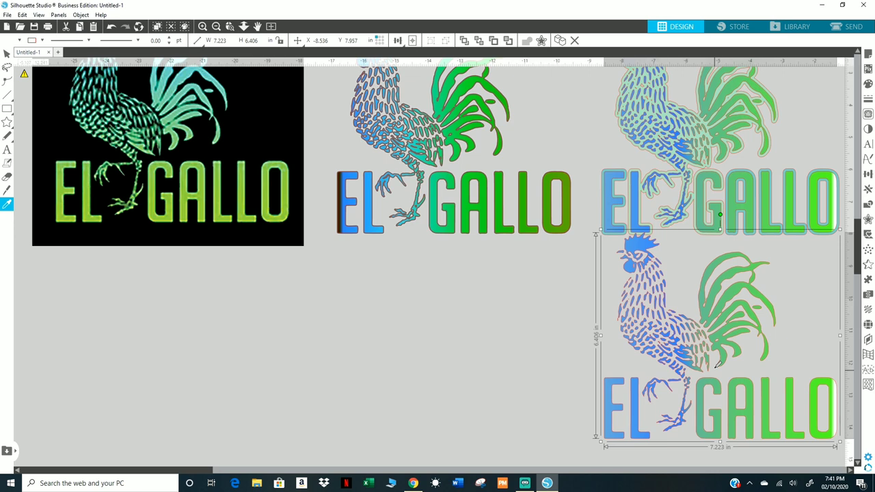
key("ctrl+d")
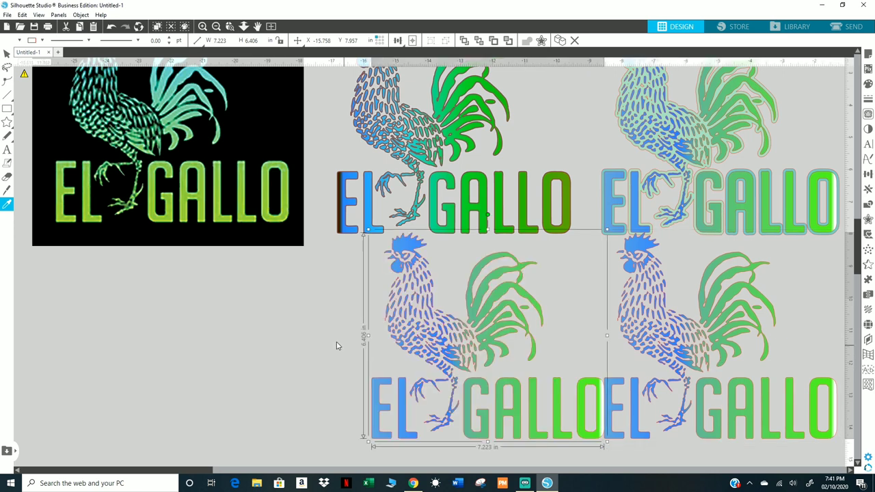
left_click_drag(335, 342, 687, 372)
scroll(689, 371, "down", 1)
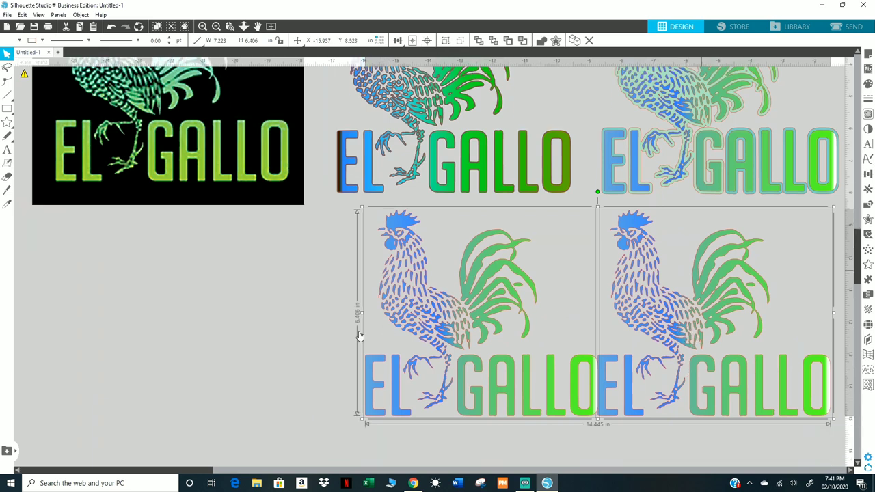
left_click(281, 328)
left_click(738, 266)
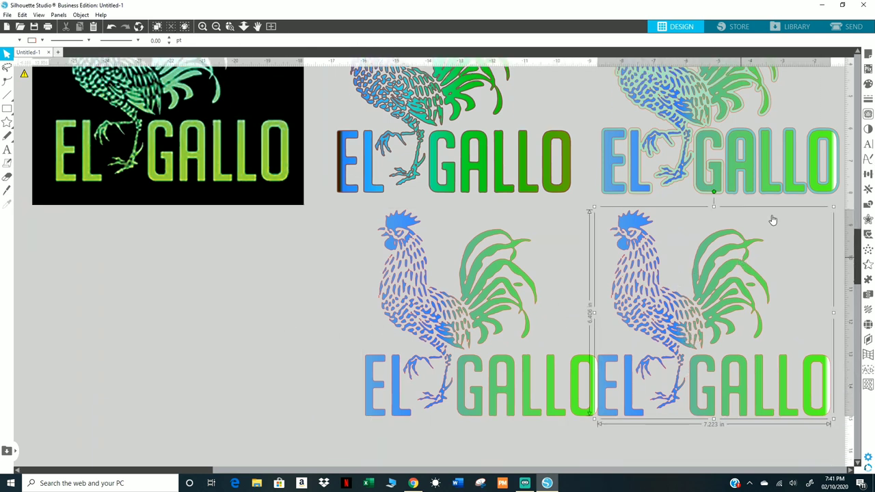
Fill the bottom-right rooster with the preset rainbow gradient
left_click(868, 83)
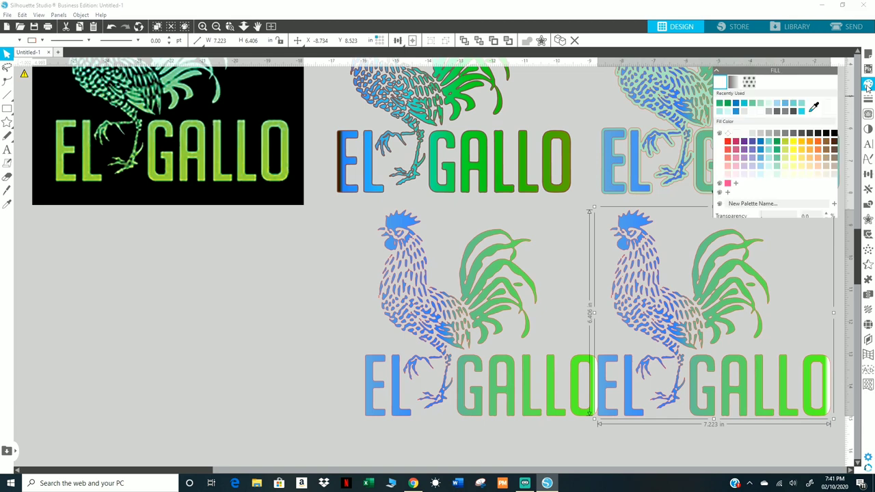
left_click(738, 85)
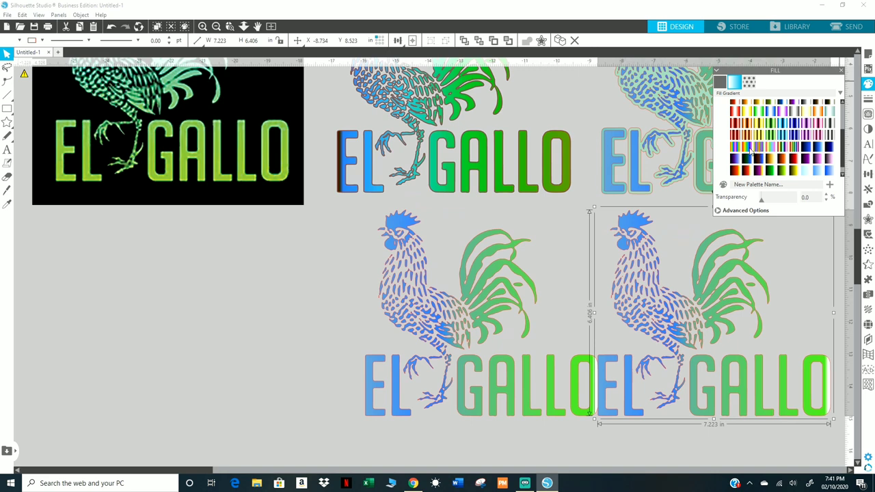
left_click(750, 150)
Move the bottom-left rooster clear, give it a black-purple-yellow gradient, and duplicate it
left_click(497, 290)
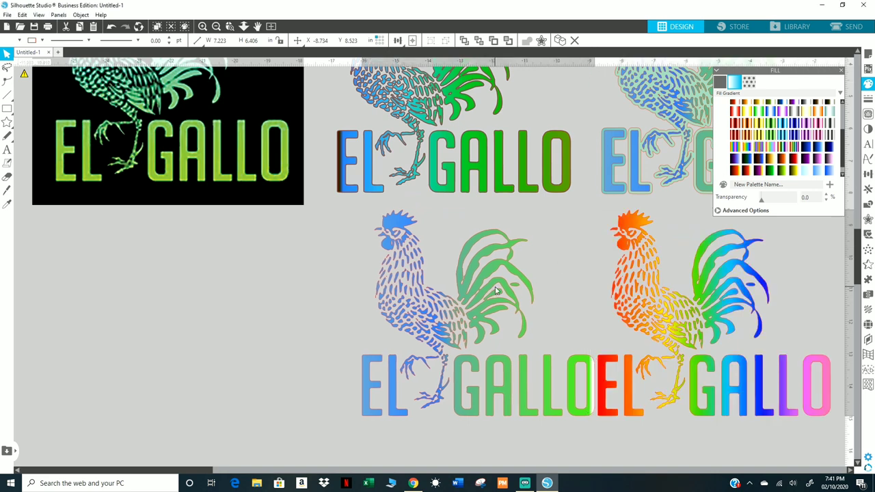
left_click_drag(497, 291, 478, 290)
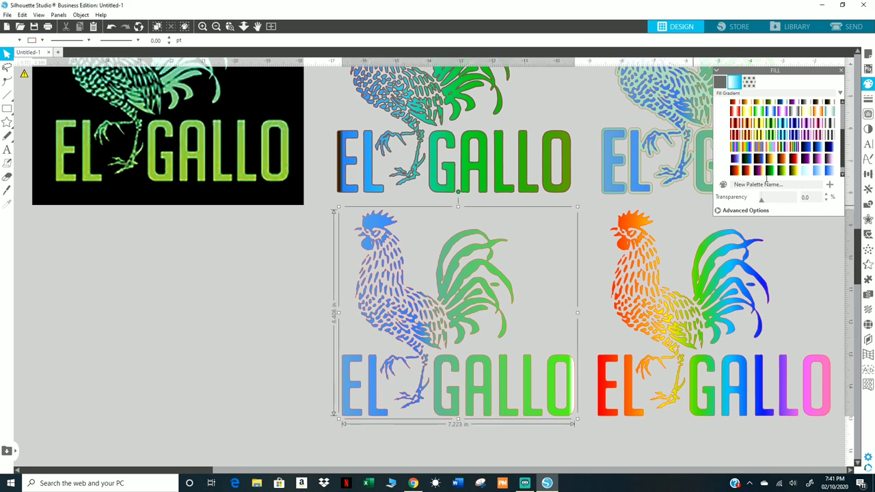
scroll(778, 171, "down", 1)
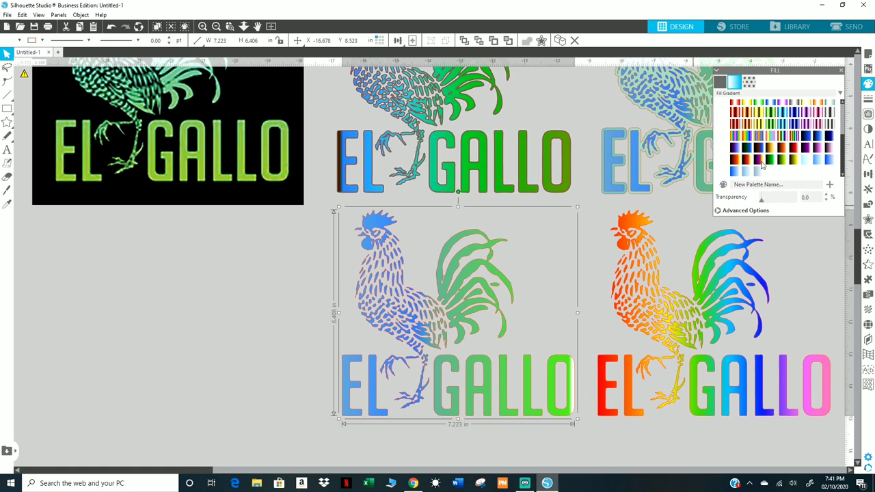
left_click(762, 163)
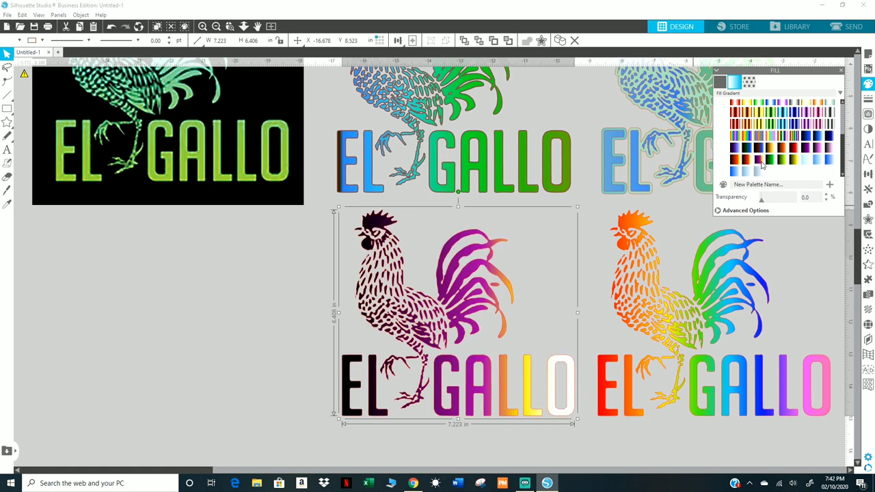
key("i")
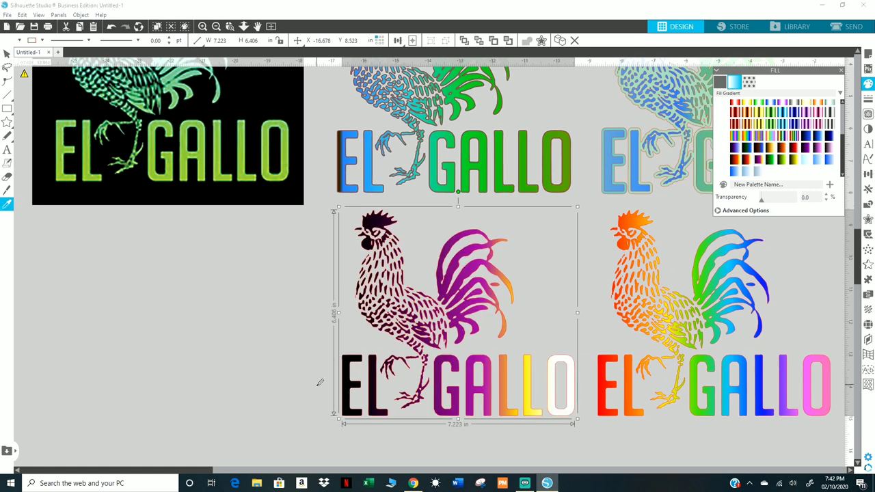
key("ctrl+d")
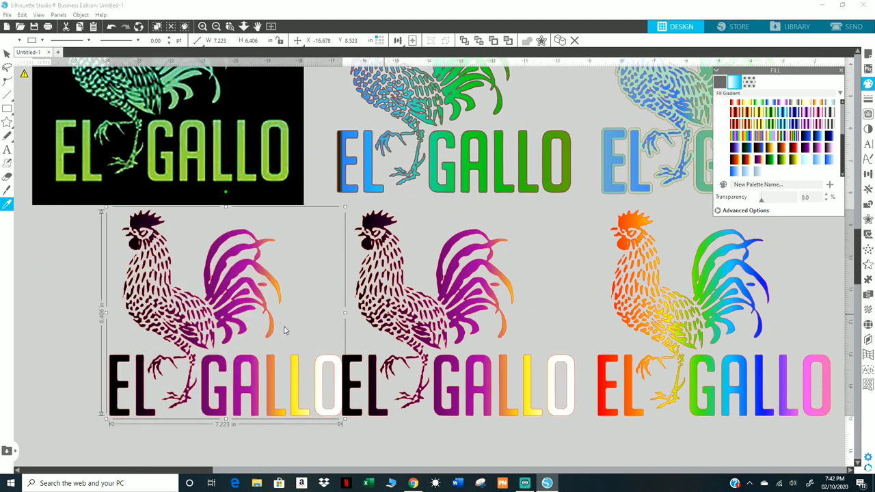
Move the new copy left and try red, violet, brown, orange and pink presets, ending on green-and-black
left_click_drag(202, 330, 192, 331)
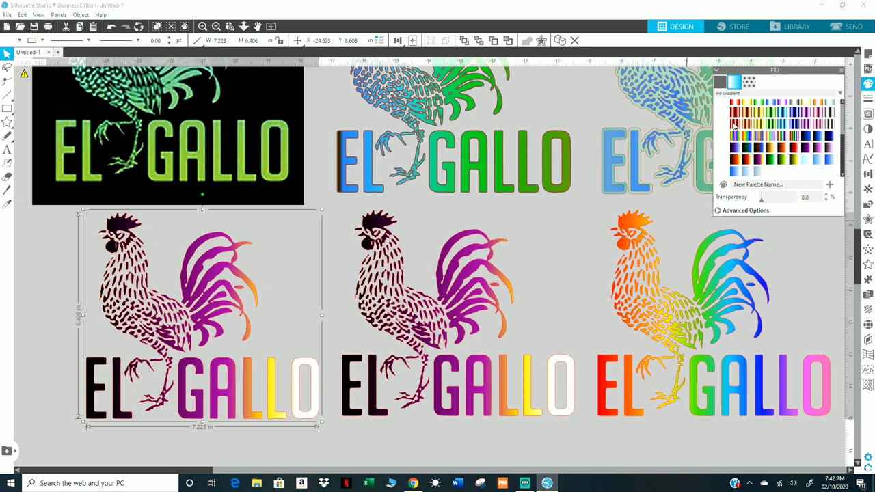
left_click(733, 123)
scroll(733, 124, "up", 2)
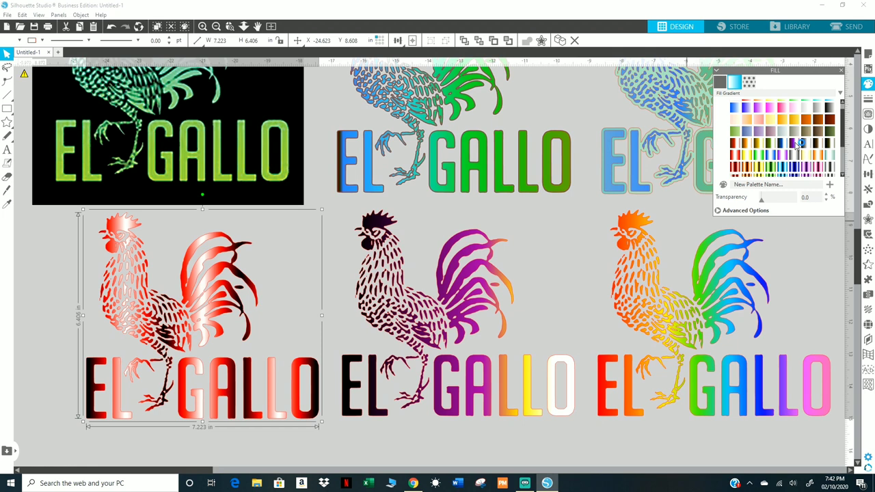
left_click(795, 143)
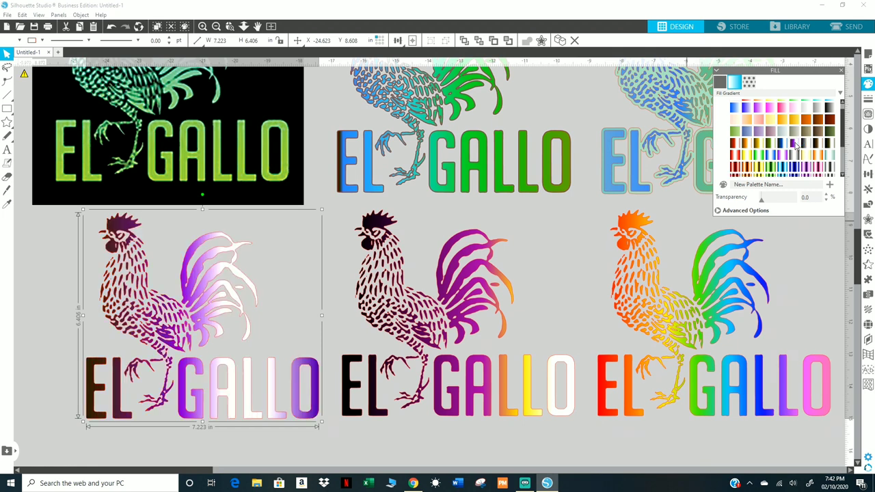
left_click(733, 155)
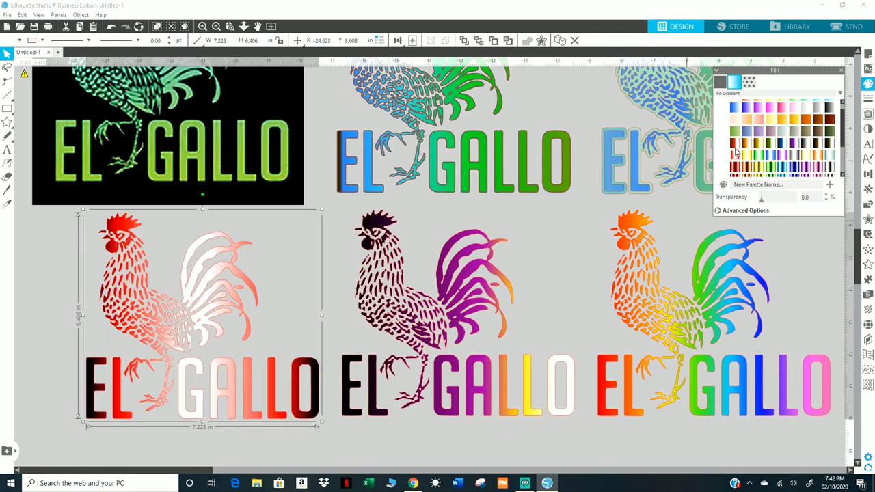
left_click(738, 142)
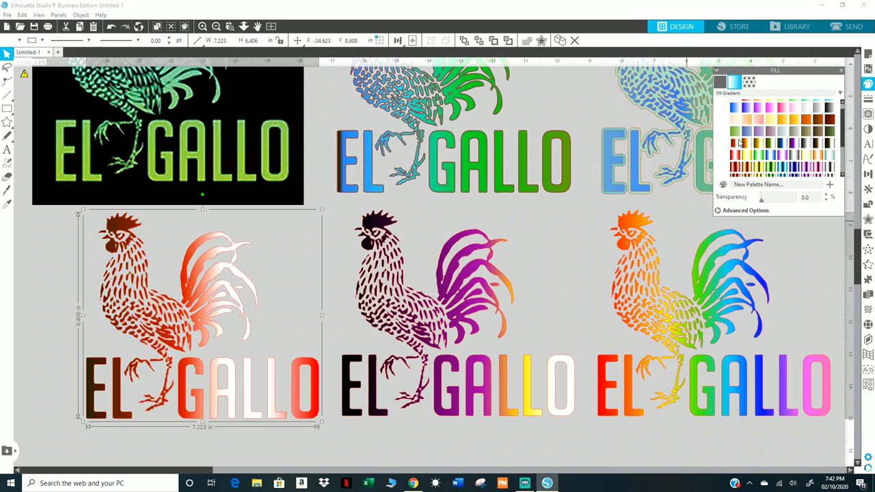
left_click(817, 157)
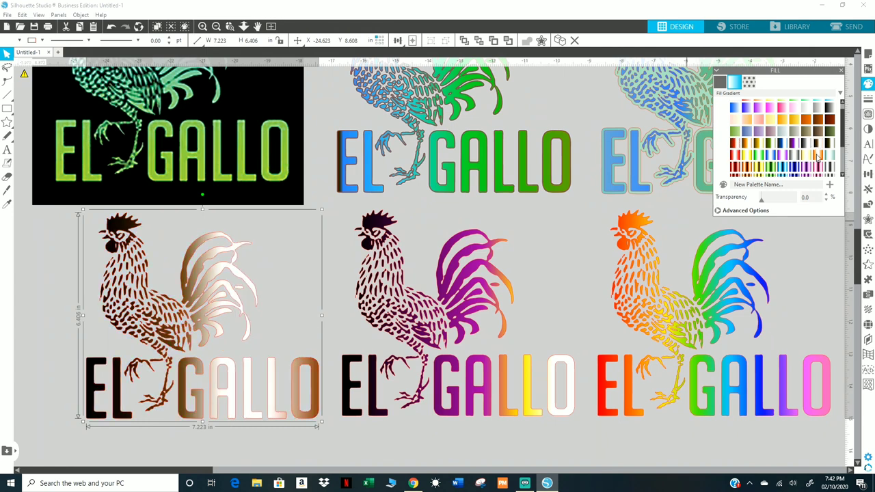
left_click(816, 157)
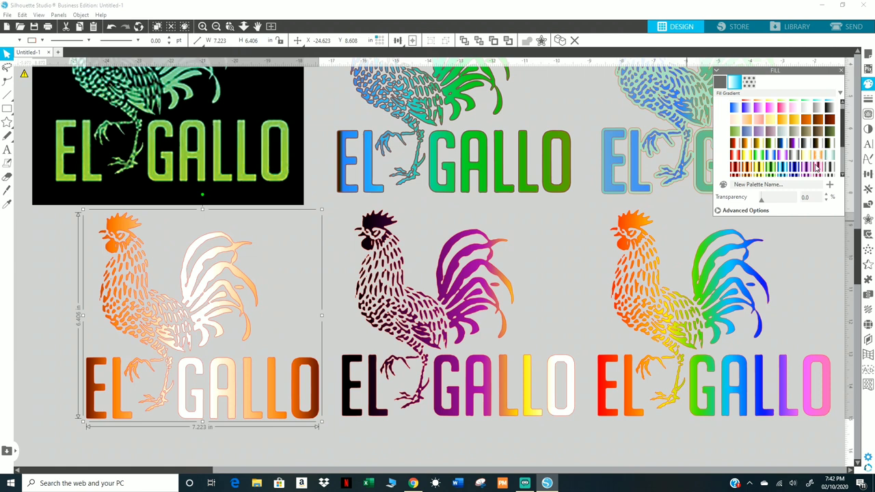
left_click(817, 166)
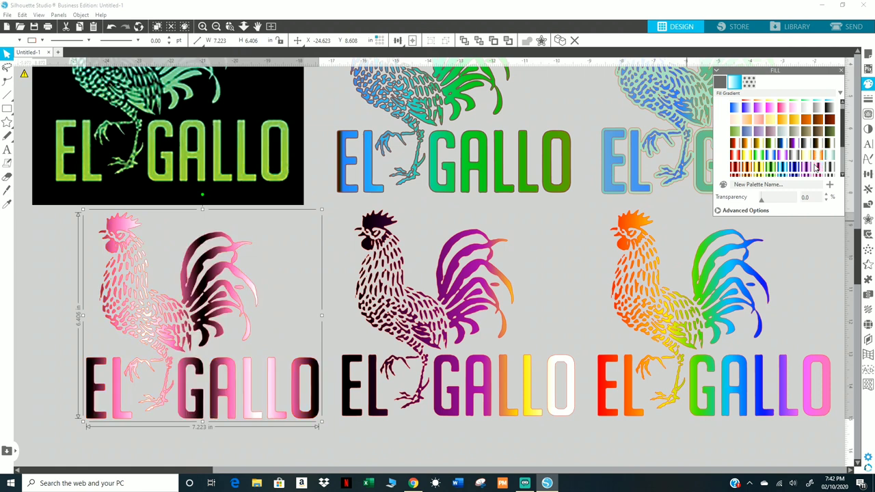
left_click(771, 169)
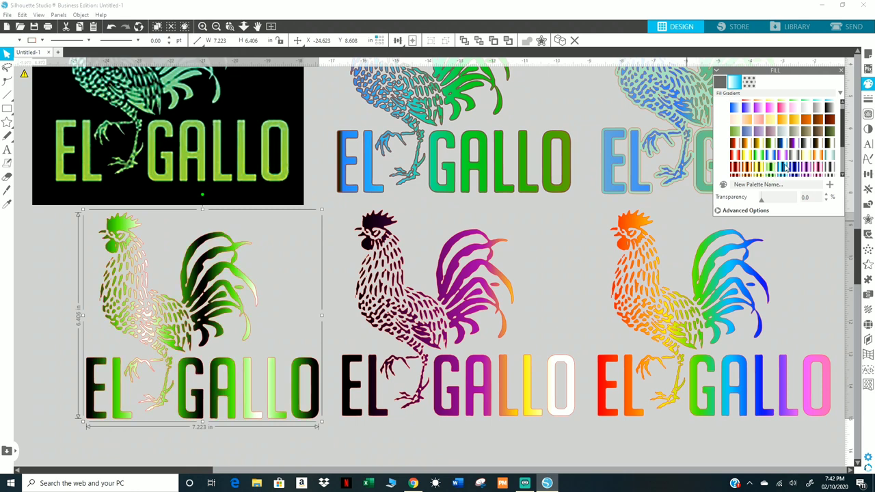